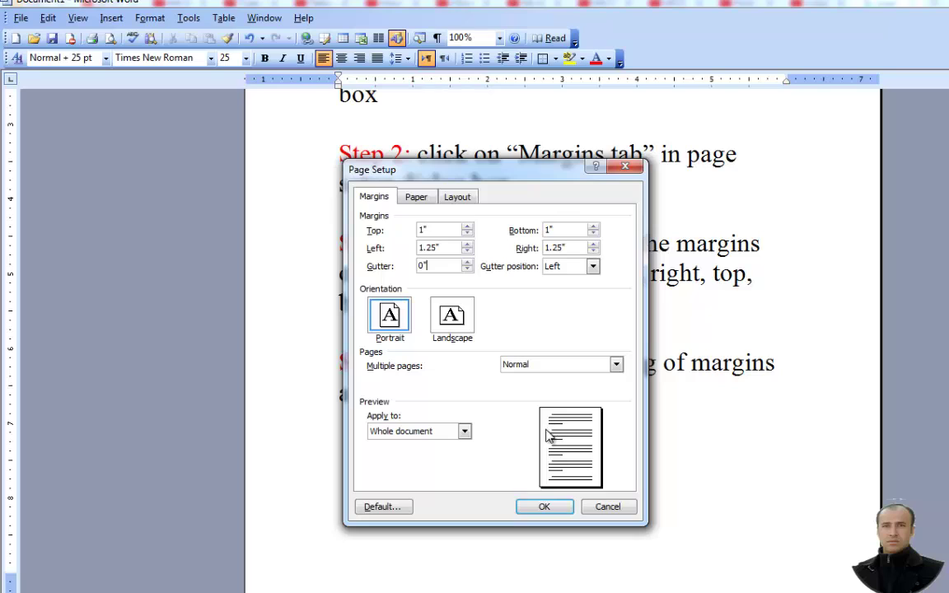
# Set the gutter position to Right and increase the gutter to 1.4 inches in the page setup
pyautogui.click(595, 273)
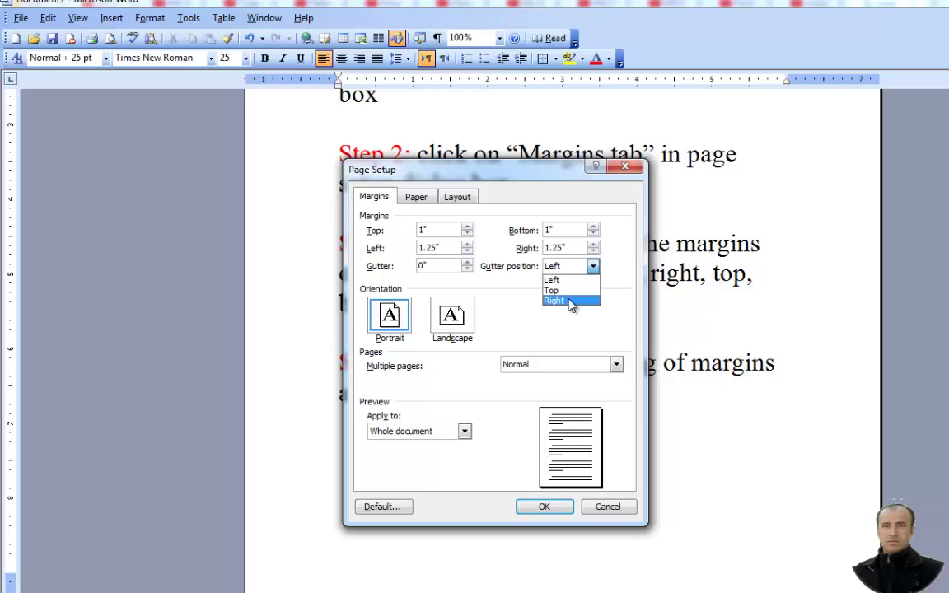
pyautogui.click(555, 301)
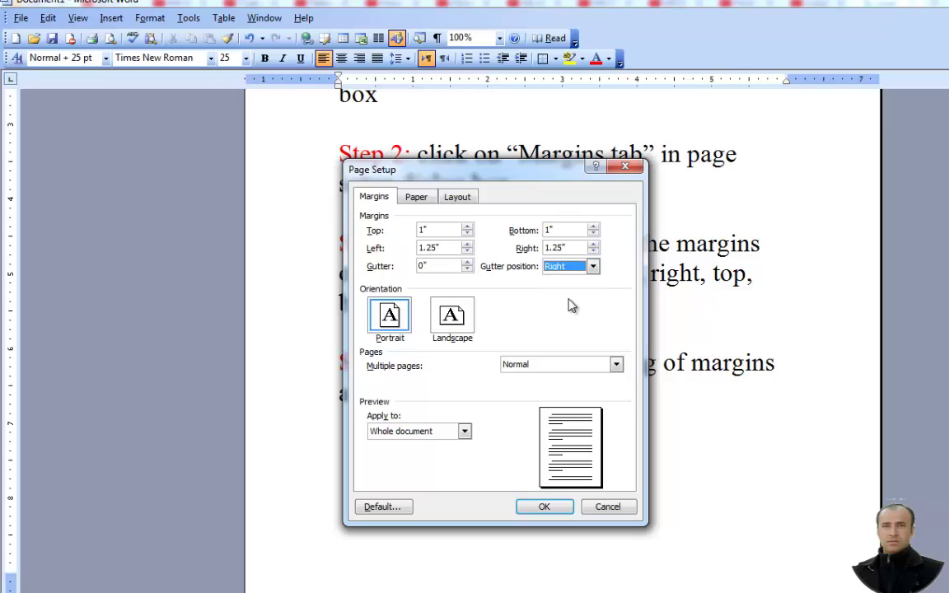
pyautogui.click(467, 262)
pyautogui.click(467, 262)
pyautogui.click(468, 262)
pyautogui.click(468, 262)
pyautogui.doubleClick(468, 264)
pyautogui.tripleClick(468, 263)
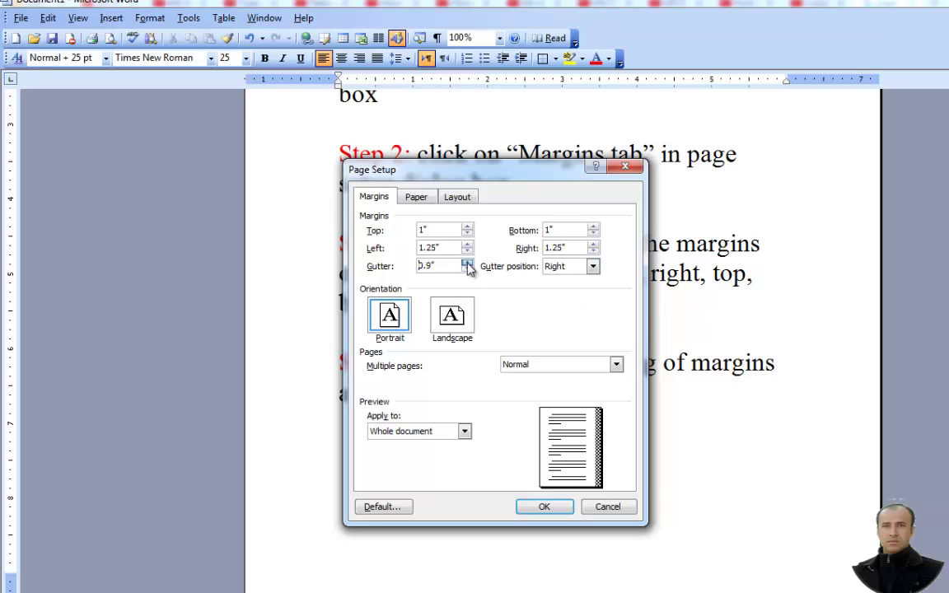
pyautogui.doubleClick(467, 264)
pyautogui.tripleClick(468, 263)
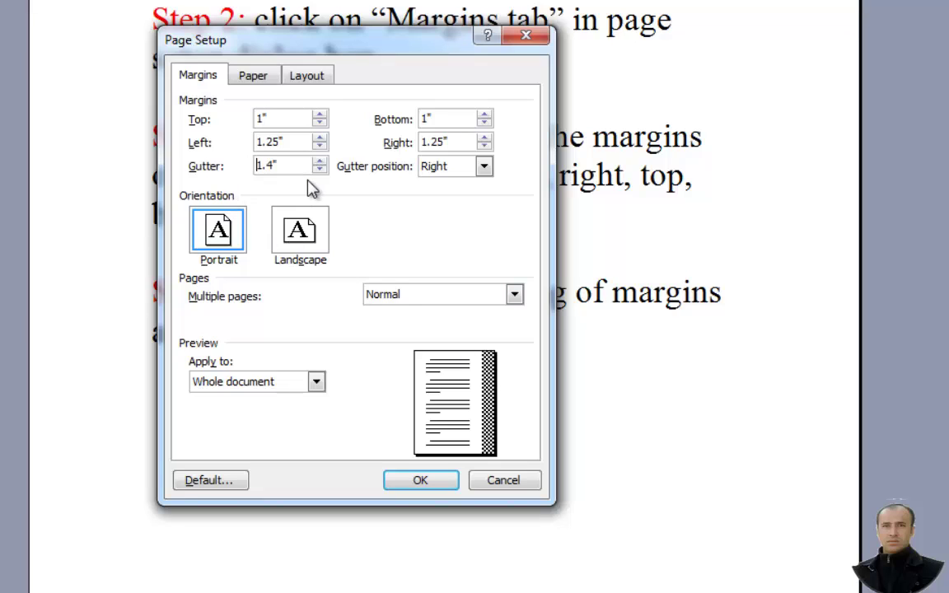
# Try the Left and Top gutter positions in turn for the whole document
pyautogui.click(484, 168)
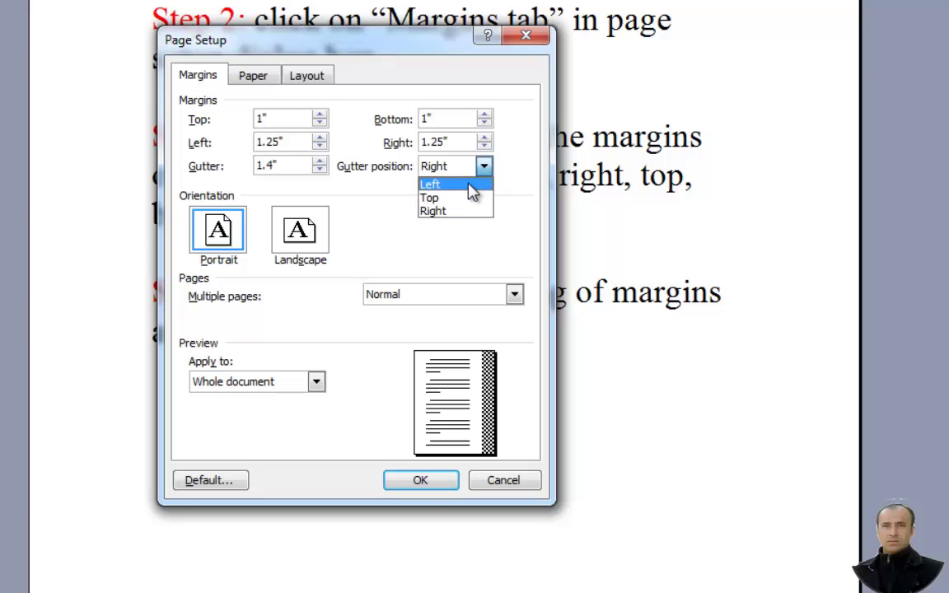
pyautogui.click(468, 187)
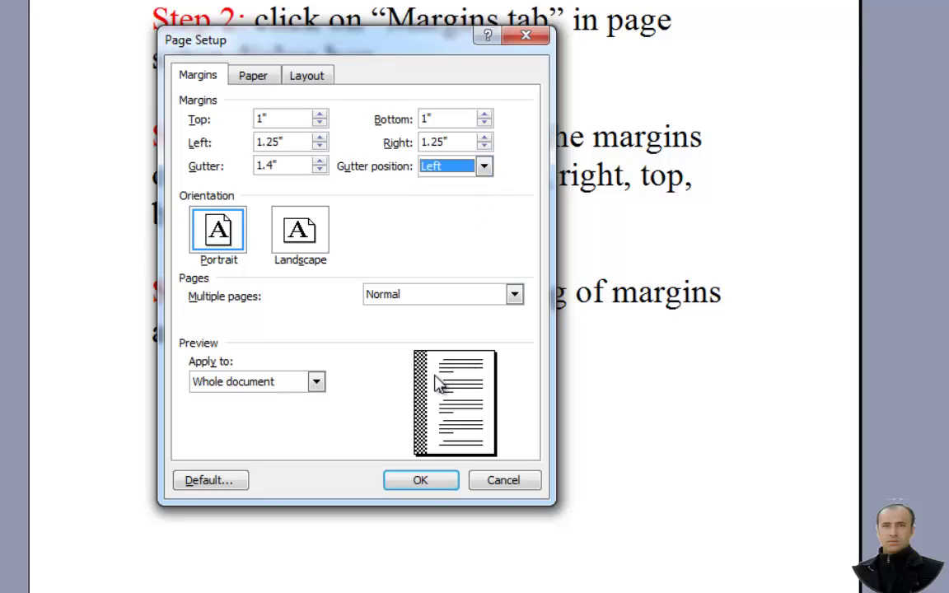
pyautogui.click(484, 167)
pyautogui.click(469, 198)
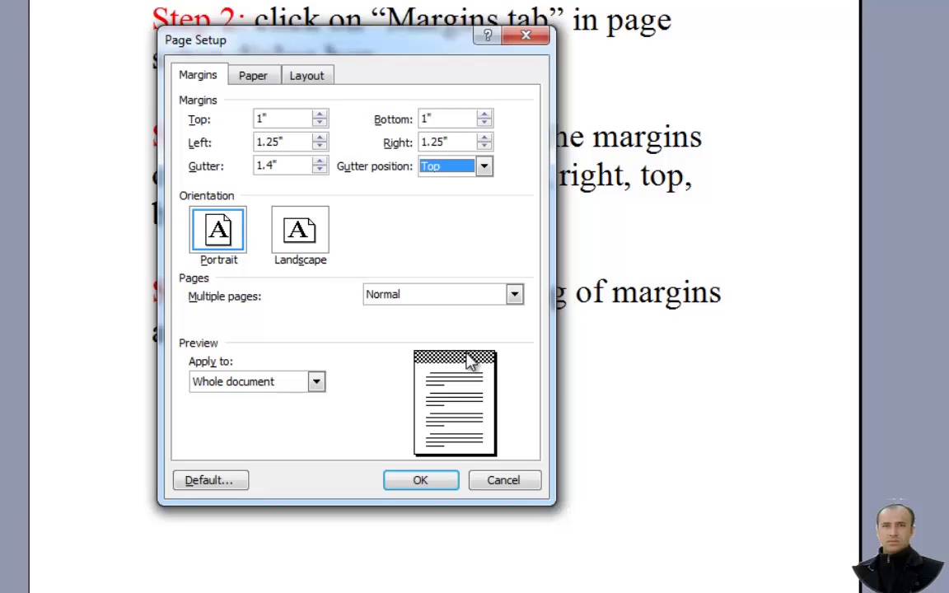
# Set the gutter position to Left, dismissing the Windows color scheme prompt, and apply the page setup to the whole document
pyautogui.click(484, 168)
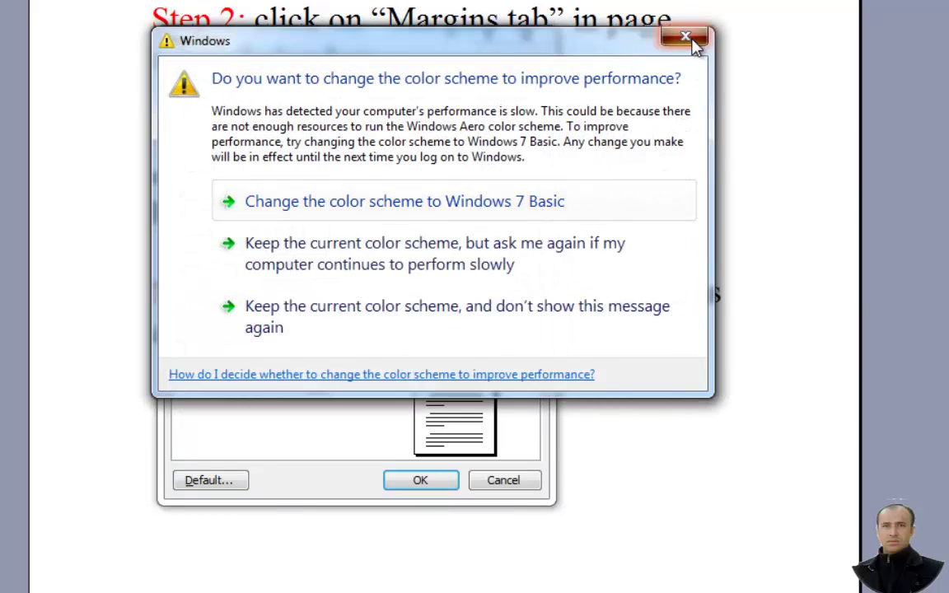
pyautogui.click(685, 38)
pyautogui.click(484, 165)
pyautogui.click(468, 185)
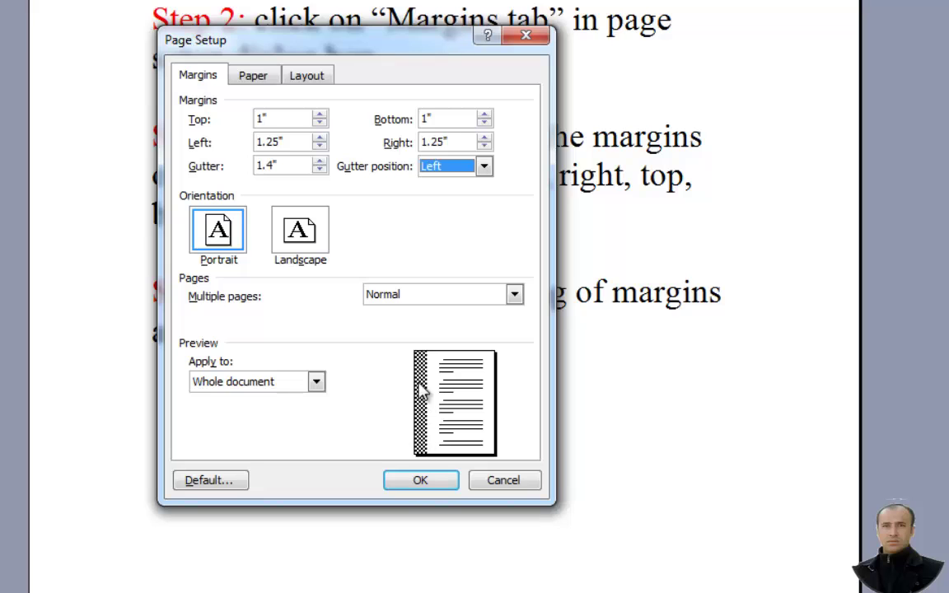
pyautogui.click(420, 480)
pyautogui.scroll(3, 398, 366)
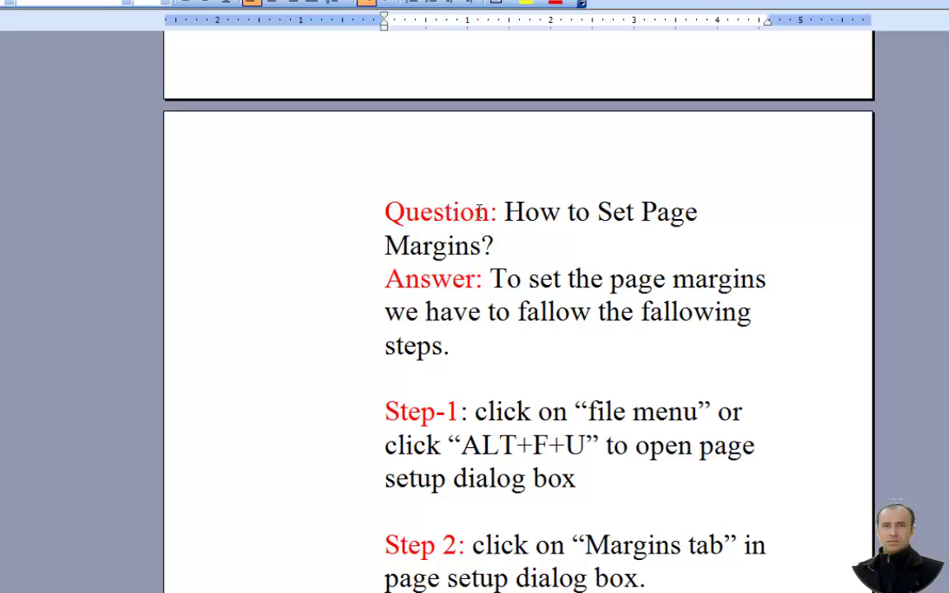
pyautogui.scroll(-3, 455, 186)
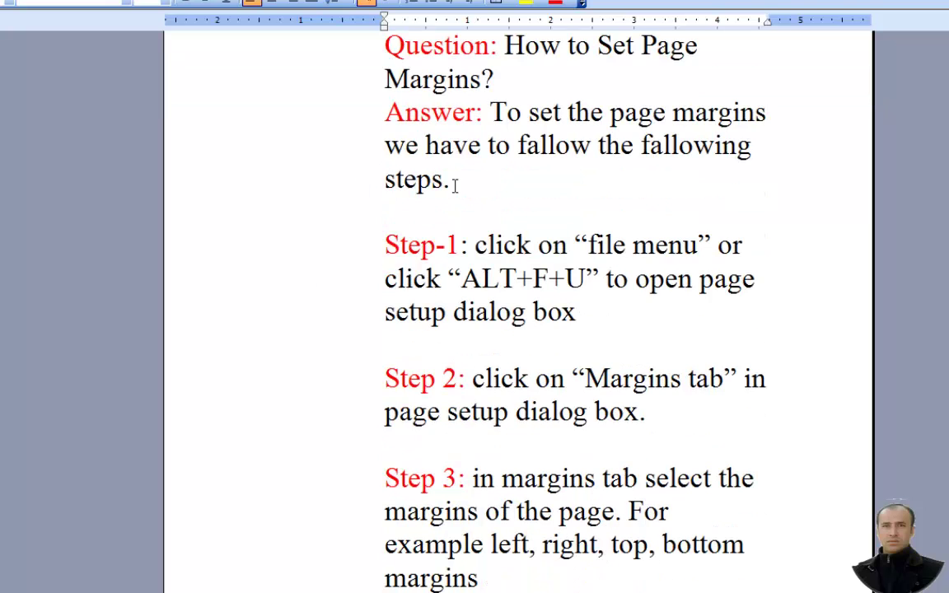
pyautogui.scroll(3, 455, 186)
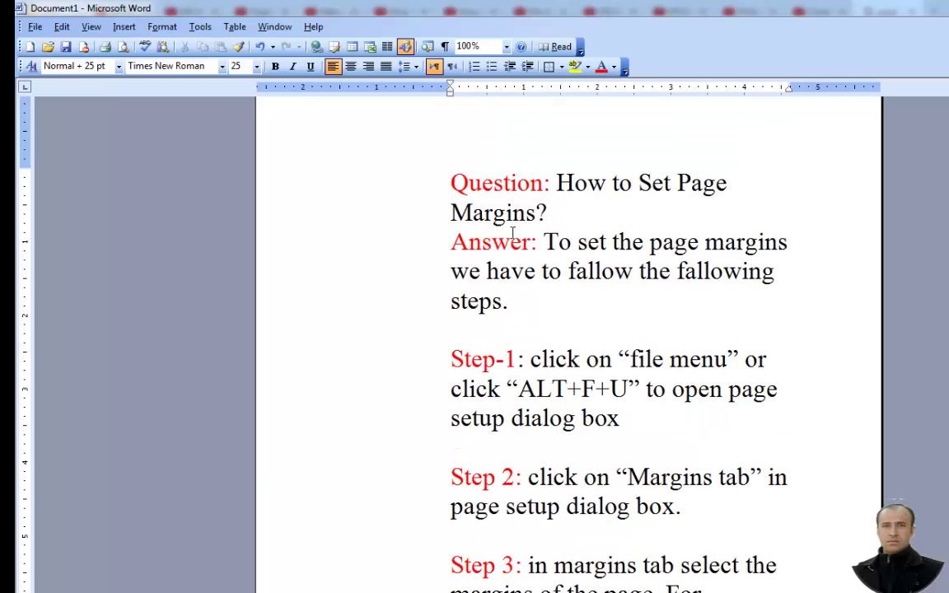
# Turn on the display of text boundaries in the program's view options
pyautogui.click(201, 27)
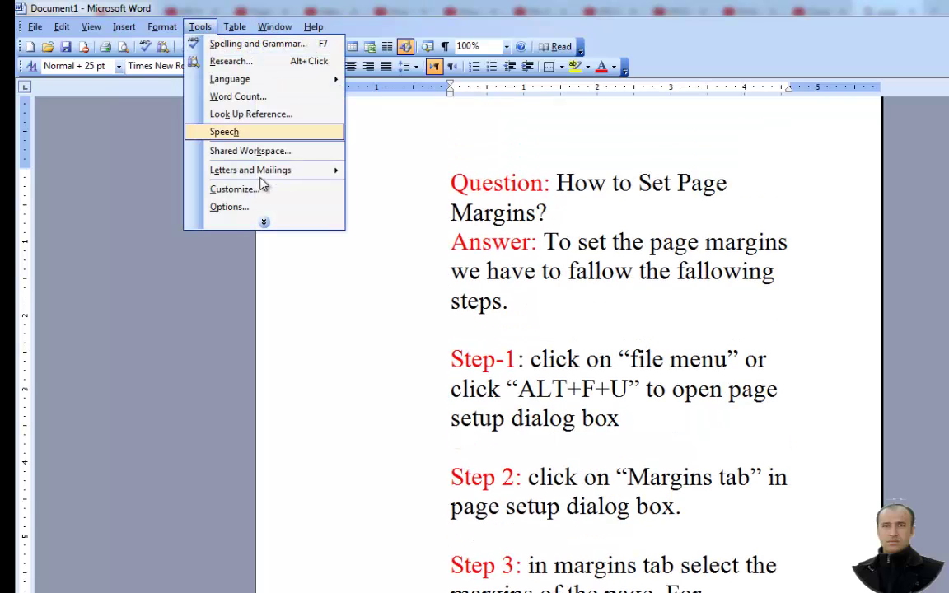
pyautogui.click(252, 208)
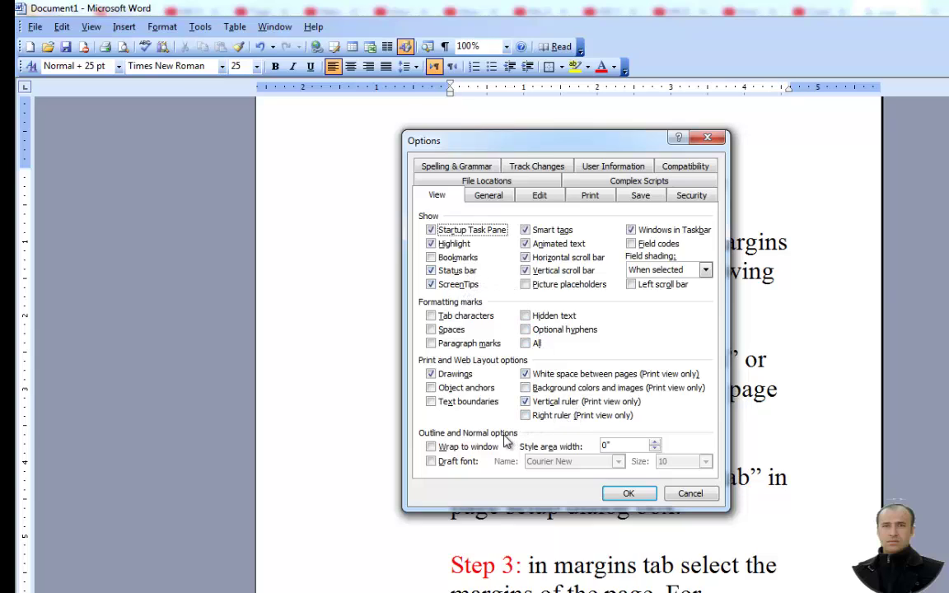
pyautogui.click(431, 403)
pyautogui.click(629, 492)
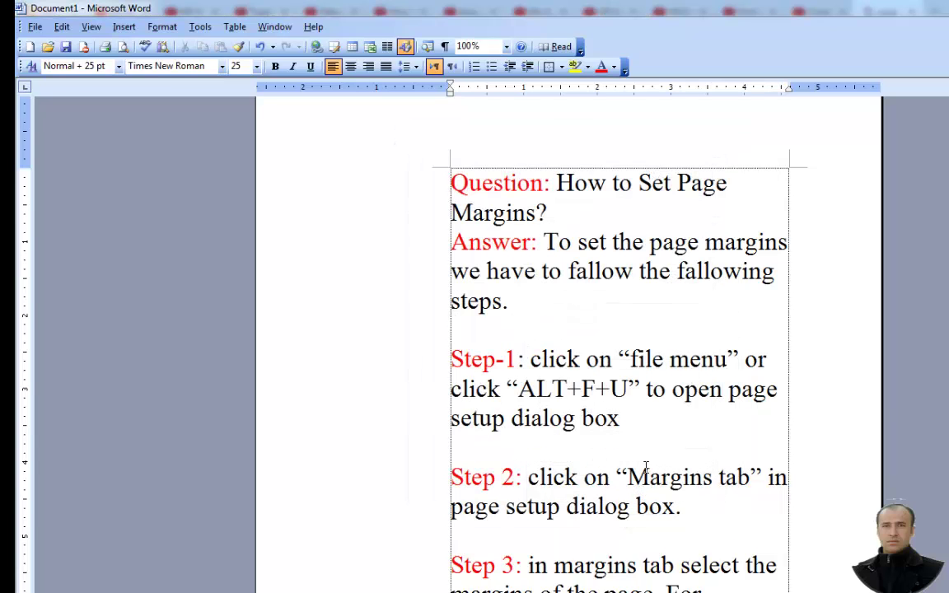
# Examine the text boundaries and the gutter space on the document's pages
pyautogui.scroll(-2, 789, 356)
pyautogui.scroll(4, 789, 356)
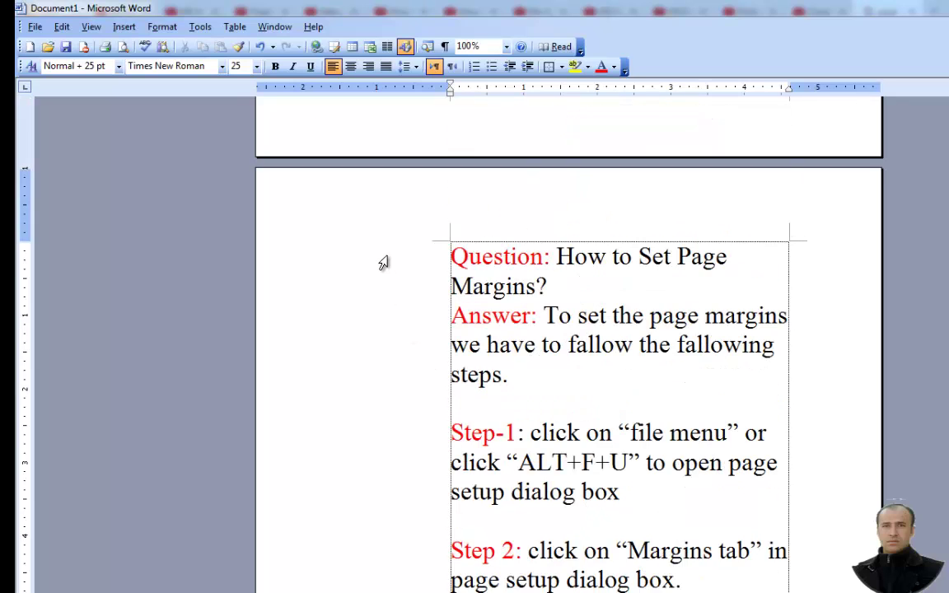
pyautogui.scroll(-4, 400, 298)
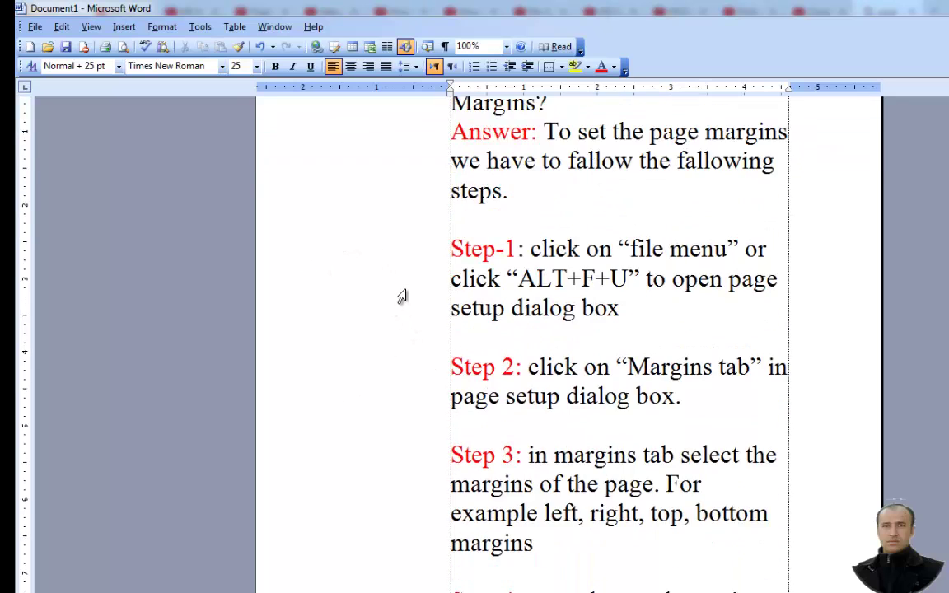
pyautogui.scroll(-6, 402, 293)
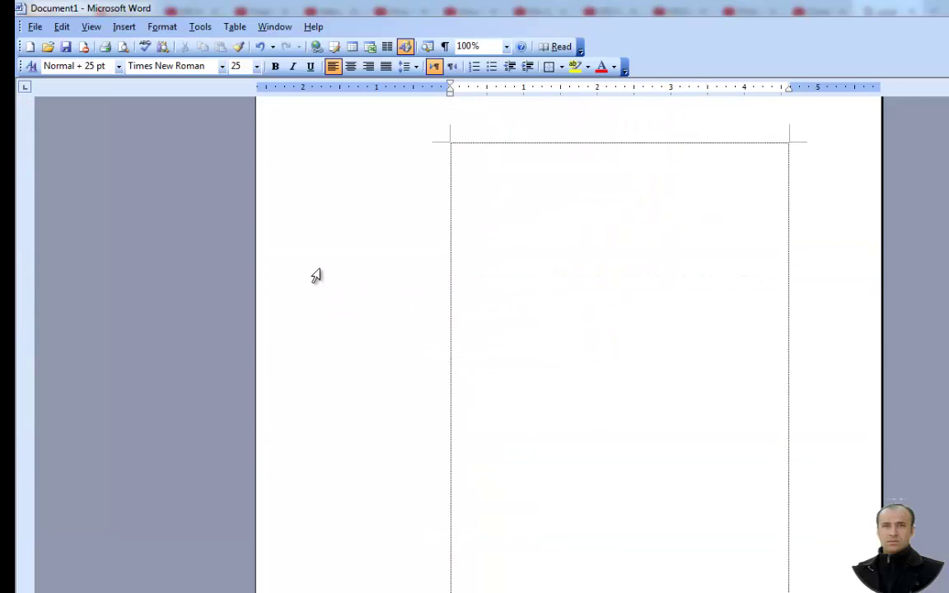
pyautogui.scroll(1, 630, 291)
pyautogui.scroll(15, 624, 336)
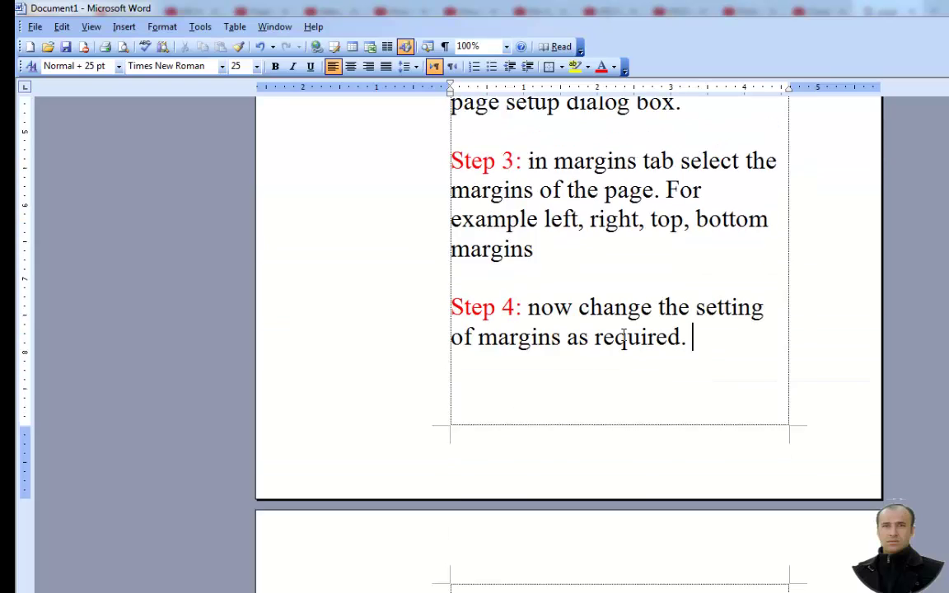
pyautogui.scroll(2, 631, 332)
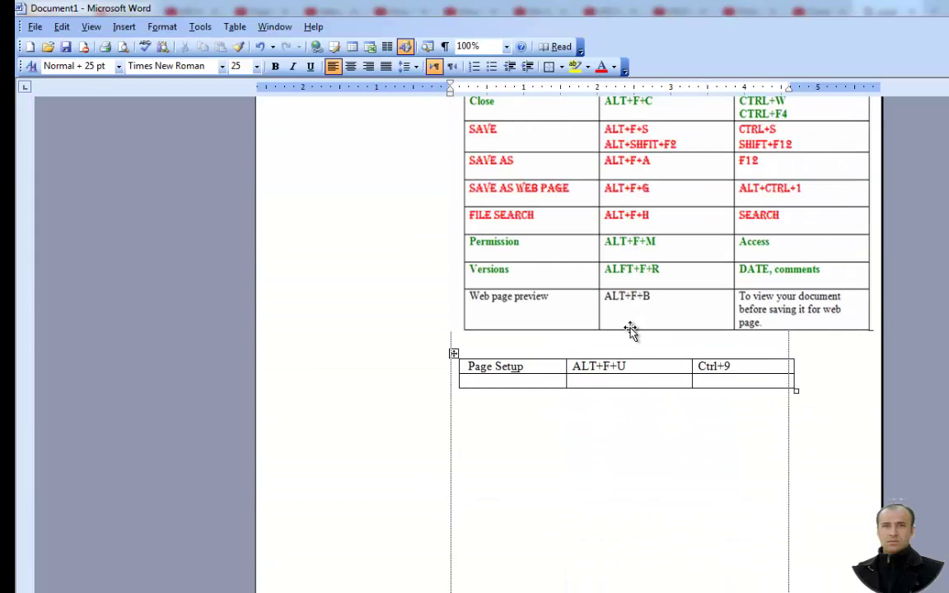
pyautogui.scroll(-5, 631, 330)
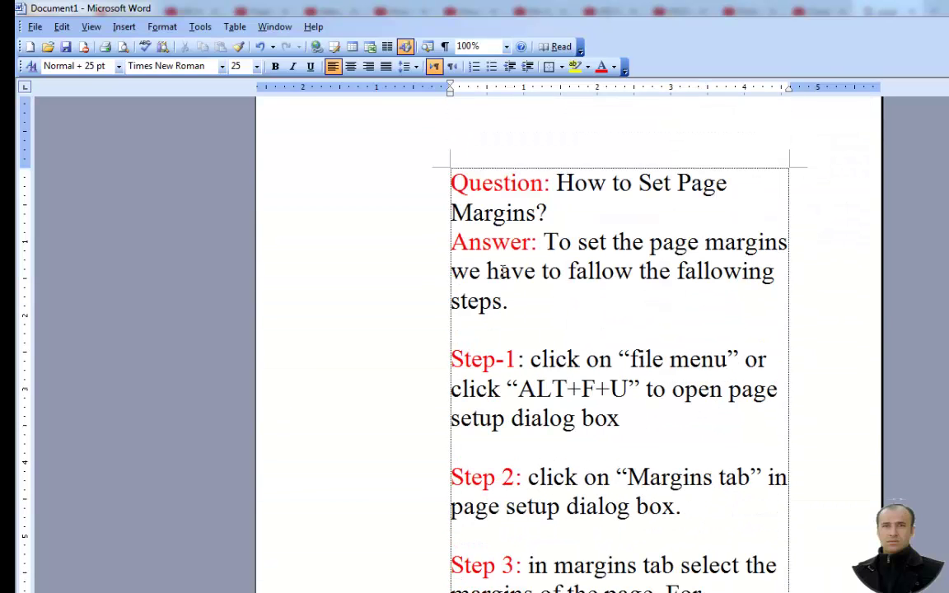
# Set the page gutter to 0, apply it to the whole document and review the pages
pyautogui.click(36, 27)
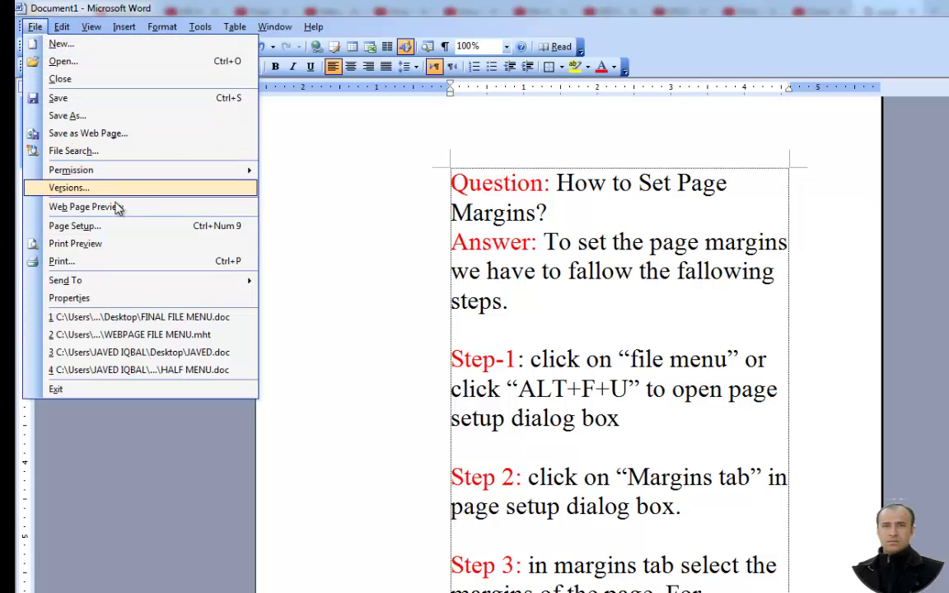
pyautogui.click(116, 225)
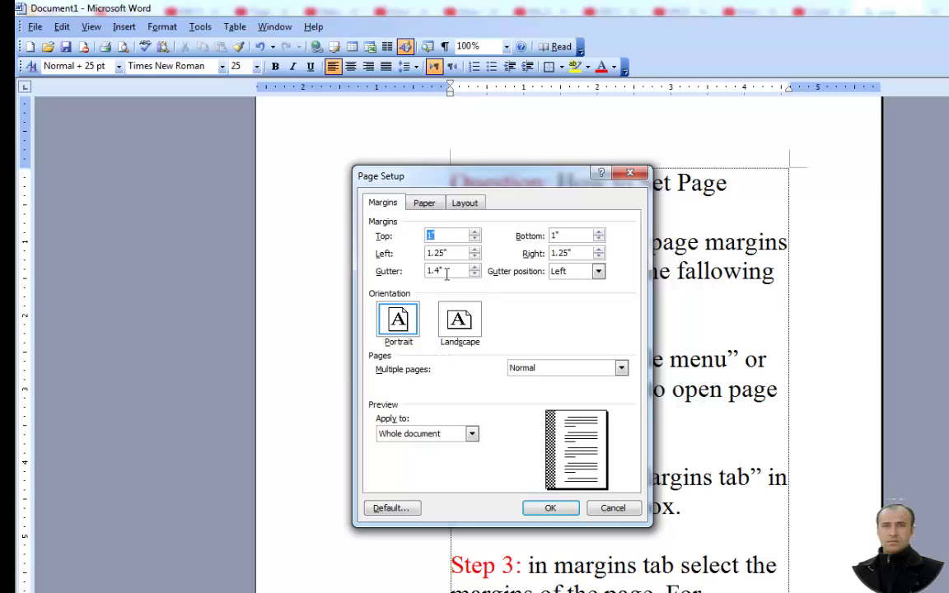
pyautogui.doubleClick(451, 271)
pyautogui.write('0')
pyautogui.click(551, 508)
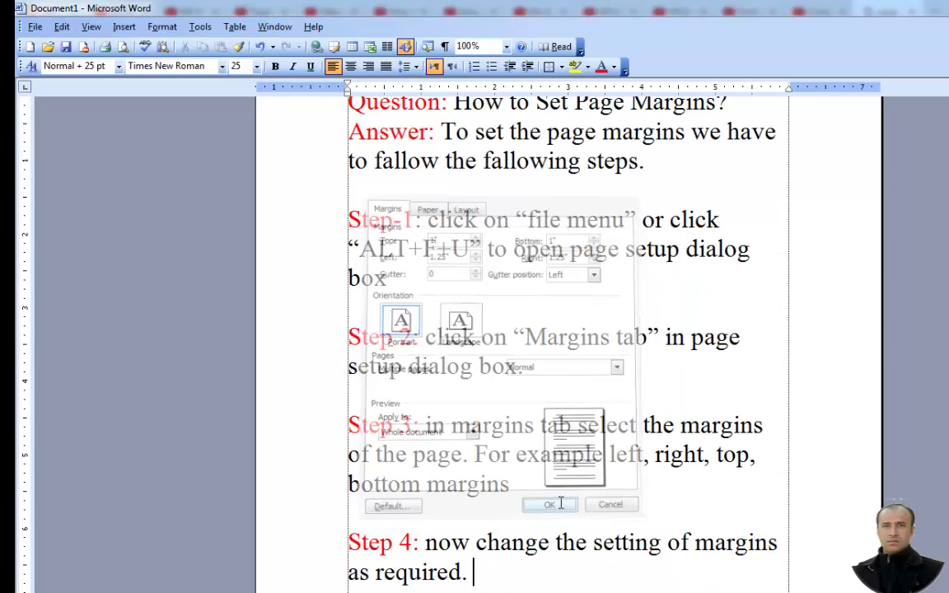
pyautogui.scroll(4, 653, 429)
pyautogui.scroll(-1, 655, 430)
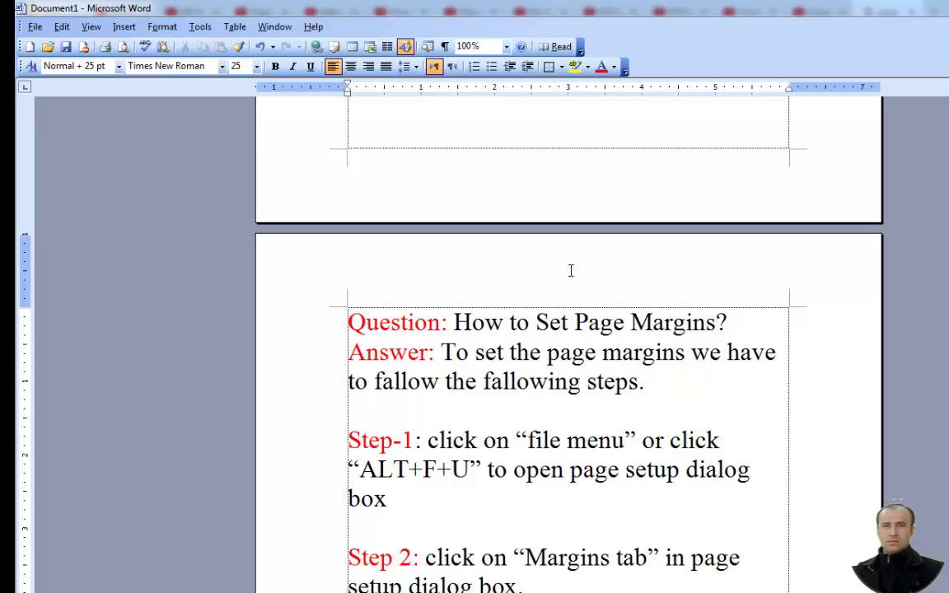
pyautogui.scroll(-2, 571, 271)
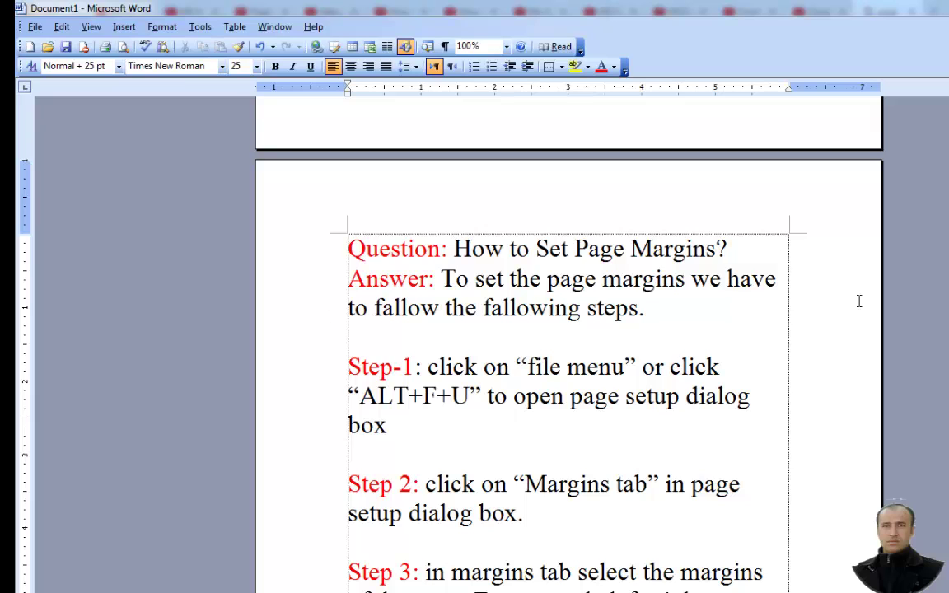
pyautogui.scroll(-10, 858, 301)
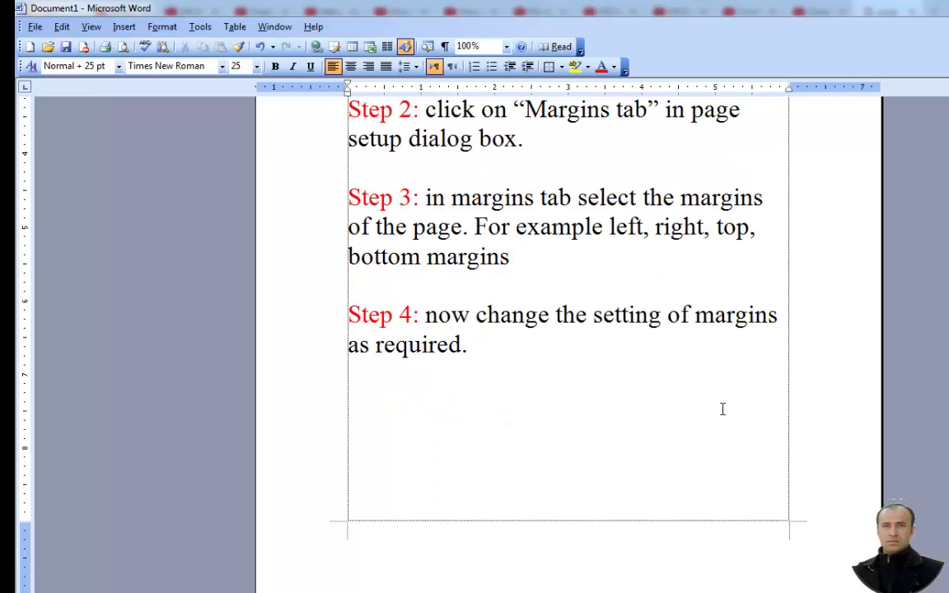
pyautogui.scroll(14, 634, 519)
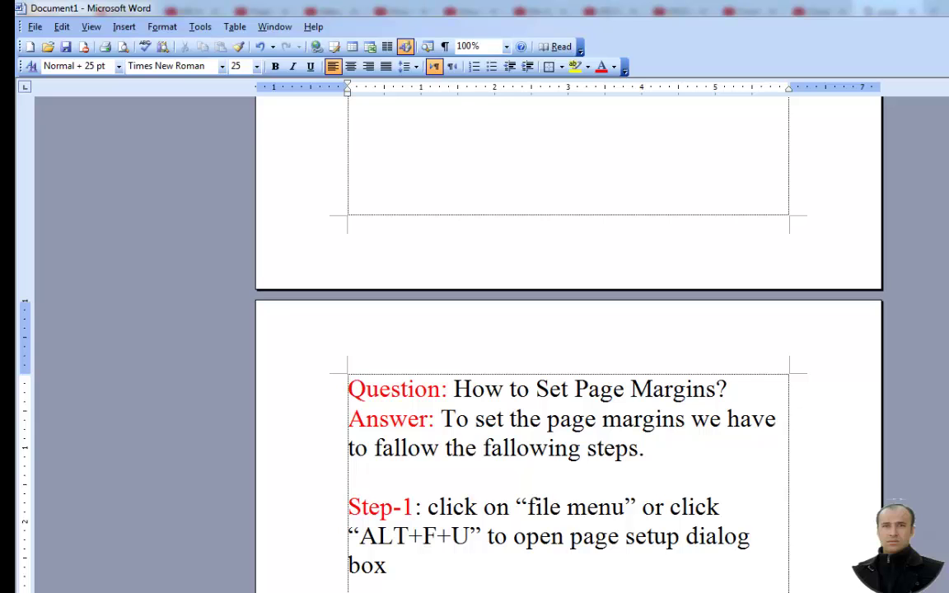
# Set the right page margin to 2 inches and apply it to the whole document
pyautogui.click(34, 28)
pyautogui.click(82, 225)
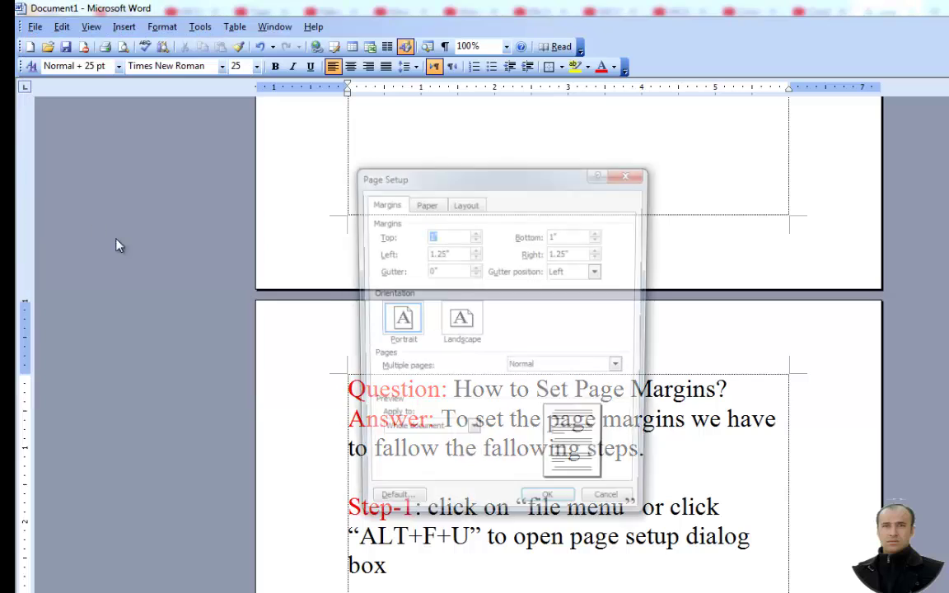
pyautogui.doubleClick(581, 253)
pyautogui.write('2')
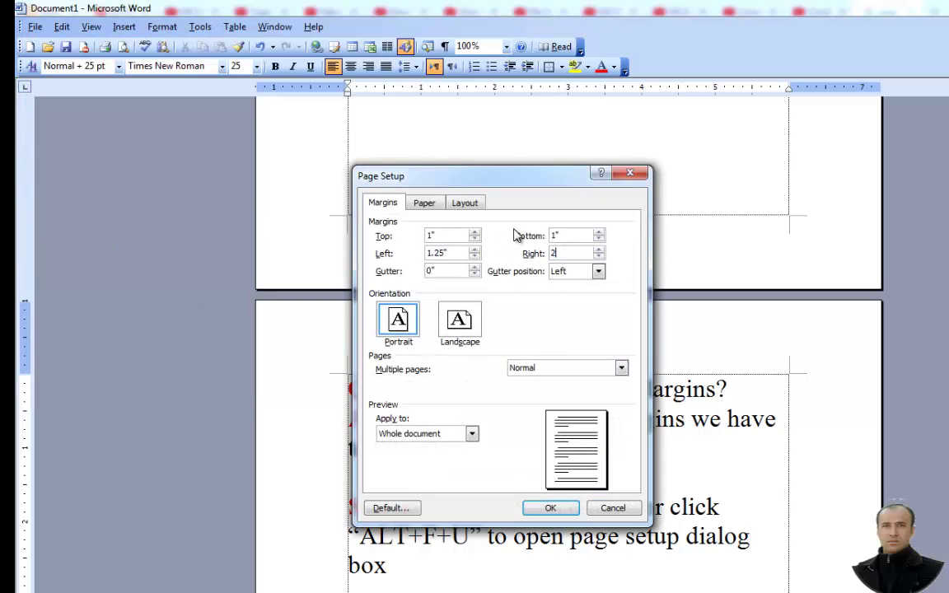
pyautogui.write('"')
pyautogui.click(557, 507)
pyautogui.scroll(1, 809, 344)
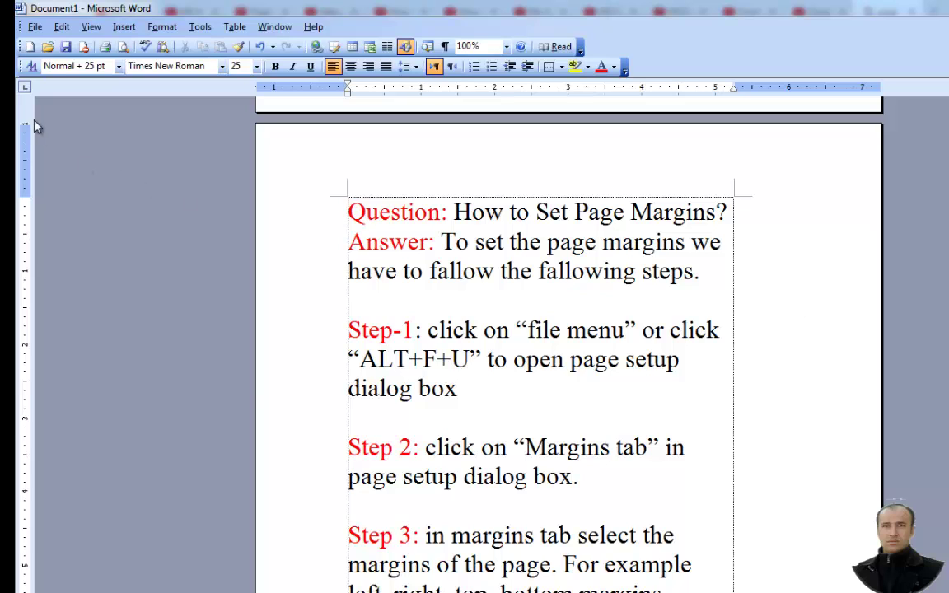
# Set the right page margin to 3 inches and apply it to the whole document
pyautogui.click(35, 26)
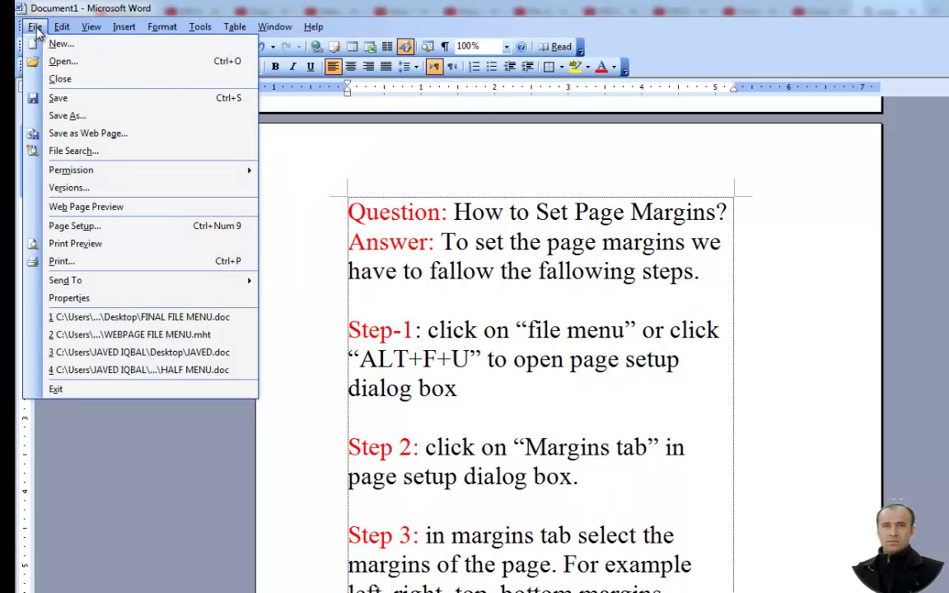
pyautogui.click(108, 232)
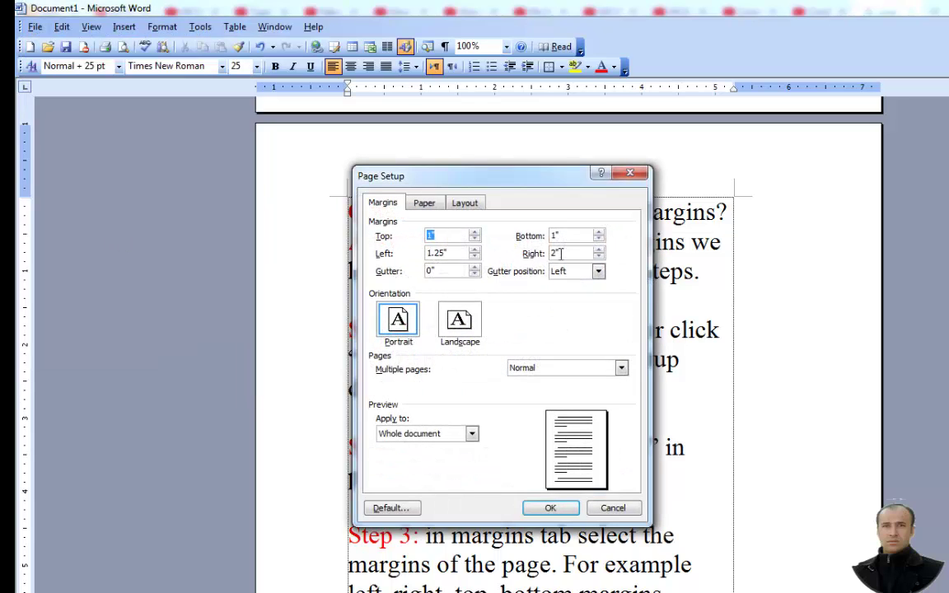
pyautogui.doubleClick(560, 254)
pyautogui.write('3"')
pyautogui.click(551, 508)
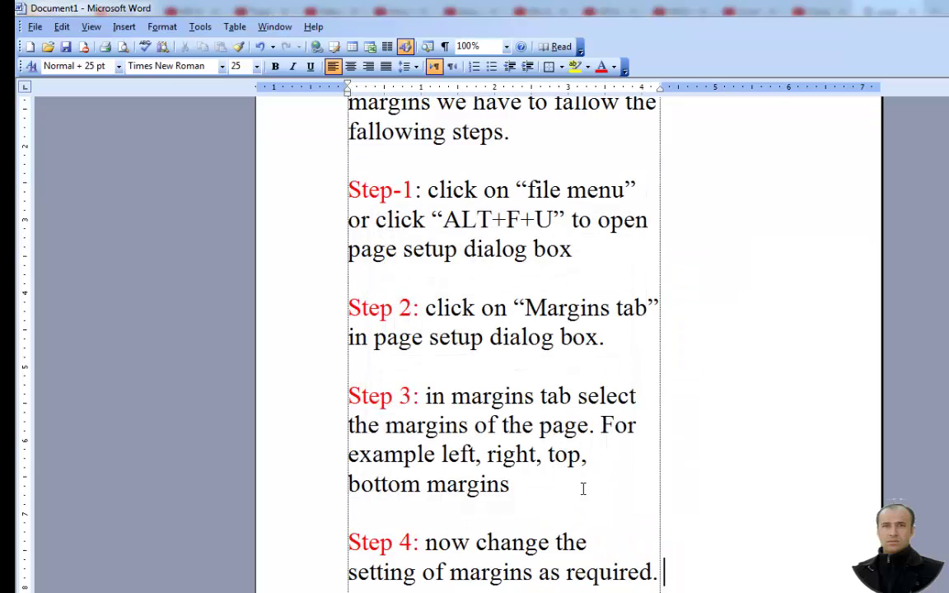
pyautogui.scroll(8, 729, 407)
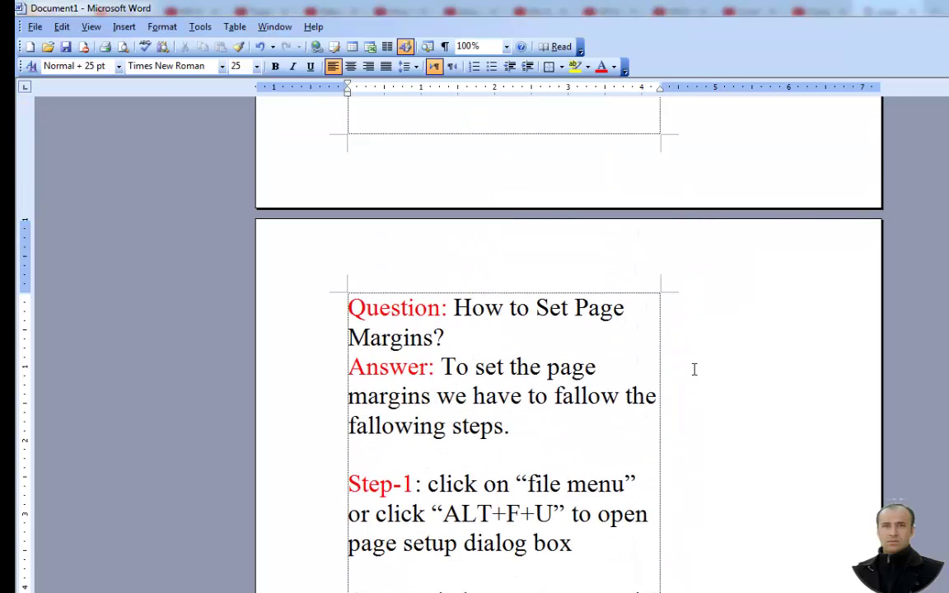
# Examine how the 3-inch right margin affects the text and tables across the document's pages
pyautogui.scroll(-15, 694, 369)
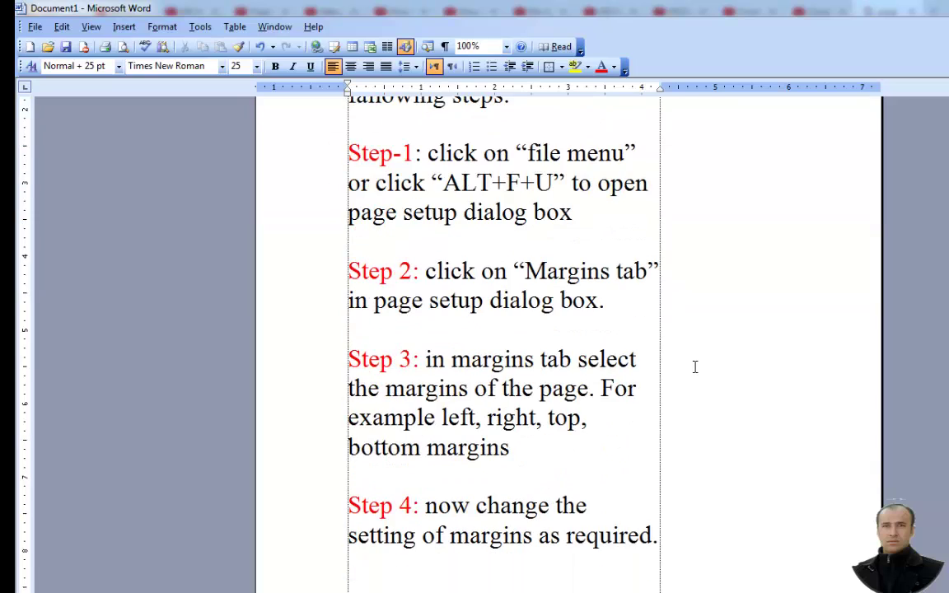
pyautogui.scroll(-3, 694, 367)
pyautogui.scroll(15, 695, 366)
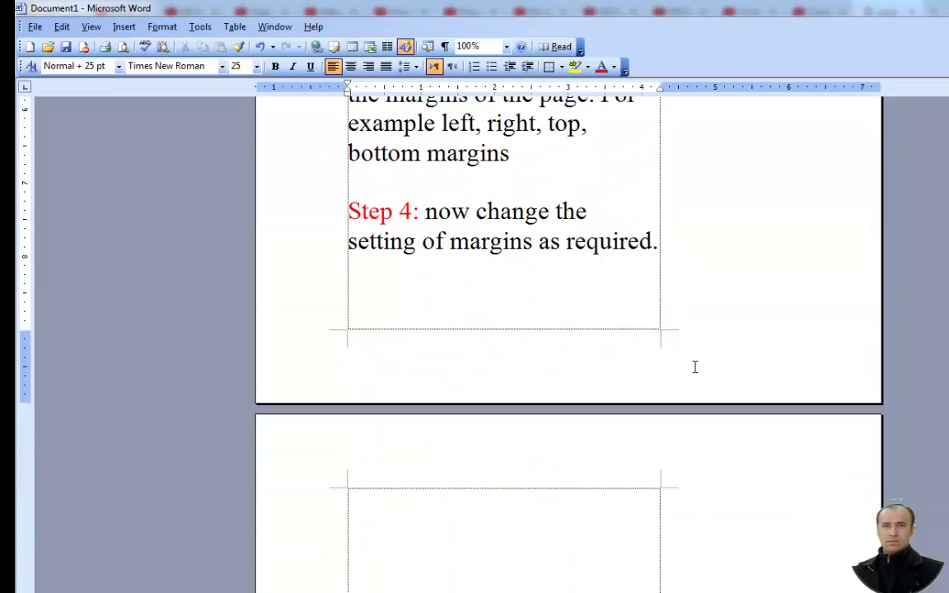
pyautogui.scroll(20, 694, 367)
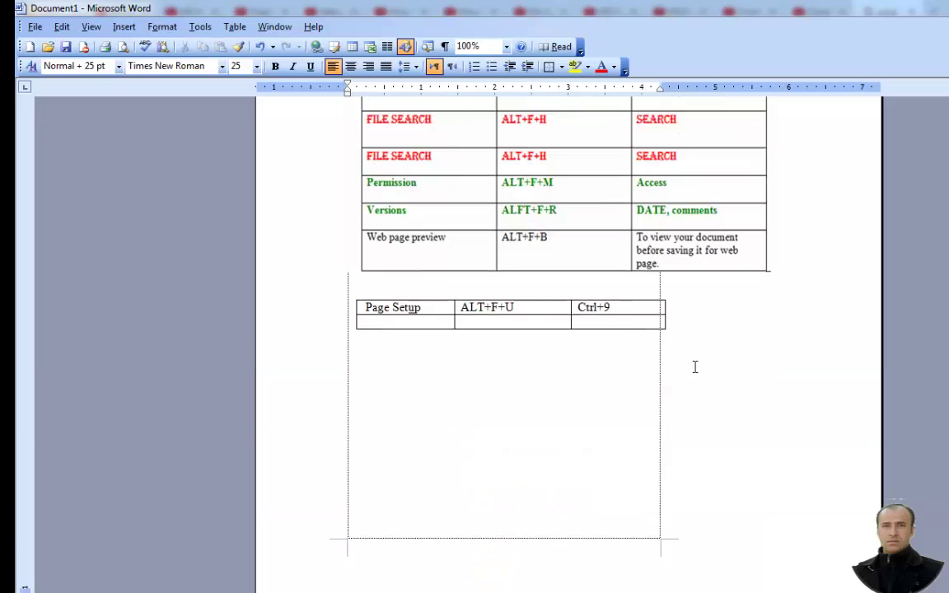
pyautogui.scroll(-20, 695, 369)
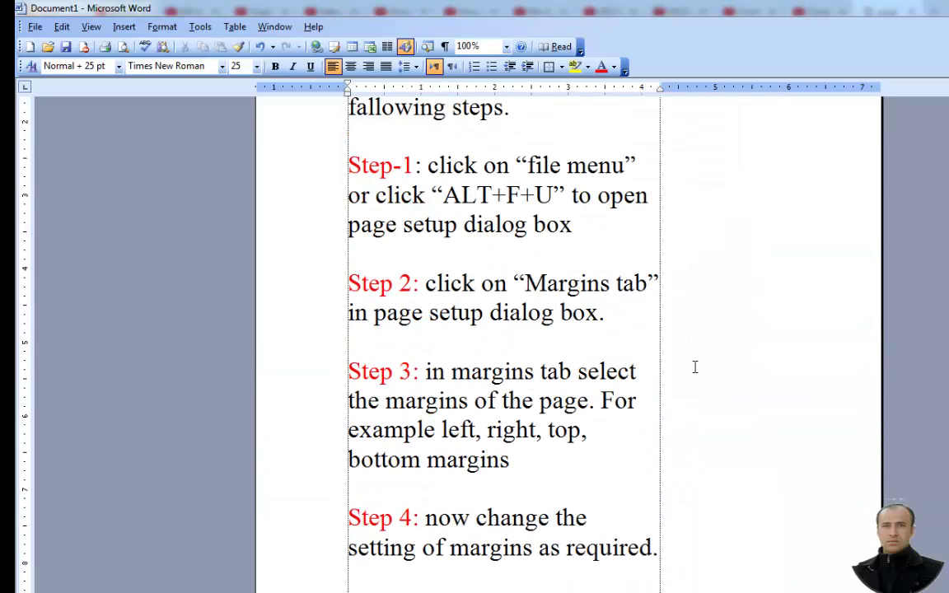
pyautogui.scroll(-4, 694, 367)
pyautogui.scroll(11, 695, 367)
# Review the Margins, Paper and Layout settings of Page Setup, dismissing the Windows color scheme prompt
pyautogui.click(35, 27)
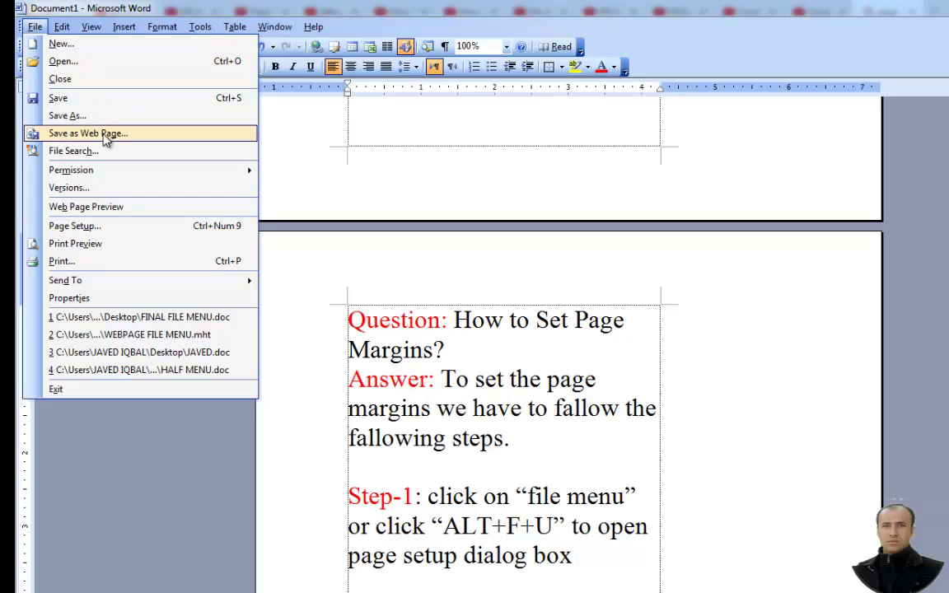
pyautogui.click(124, 227)
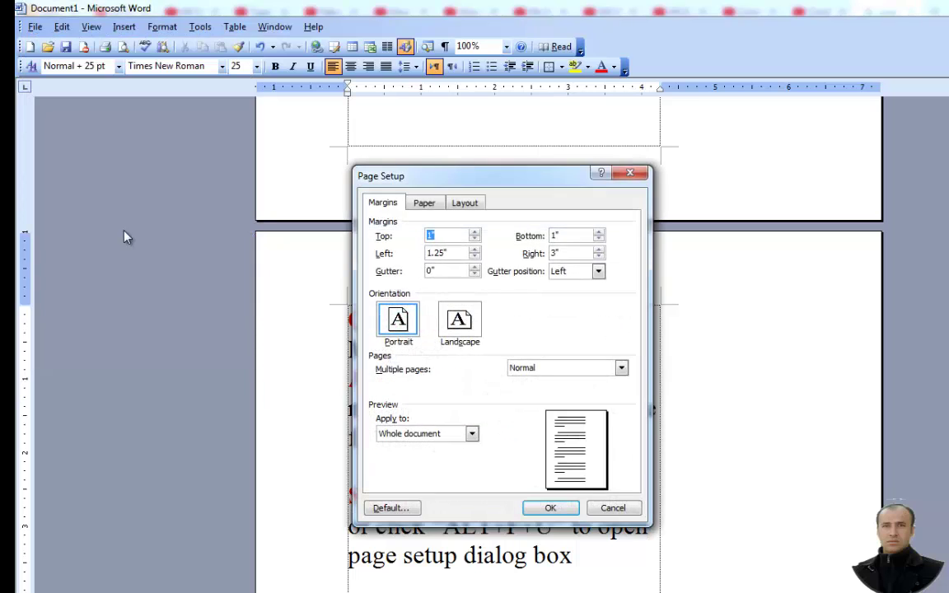
pyautogui.click(425, 203)
pyautogui.click(456, 205)
pyautogui.click(385, 205)
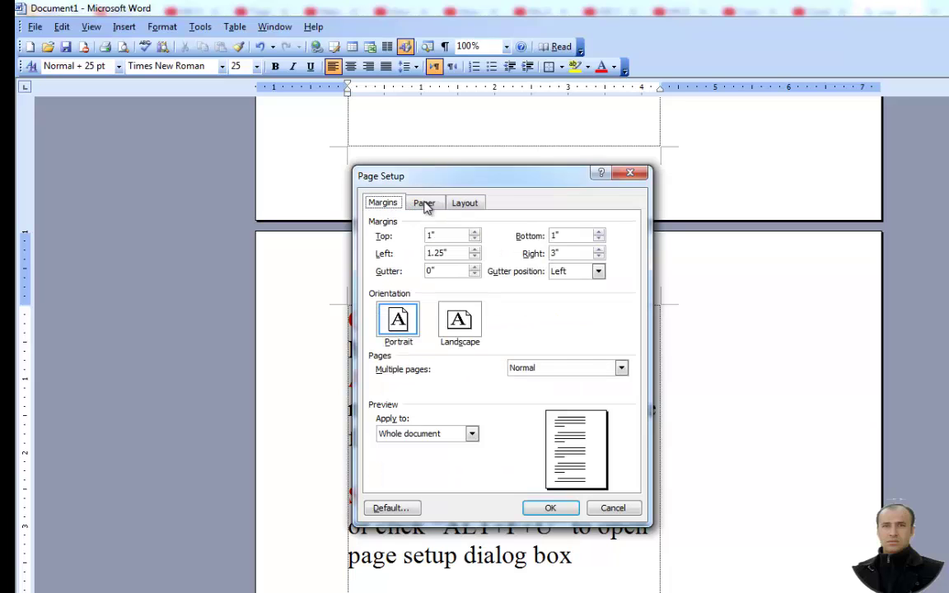
pyautogui.click(423, 204)
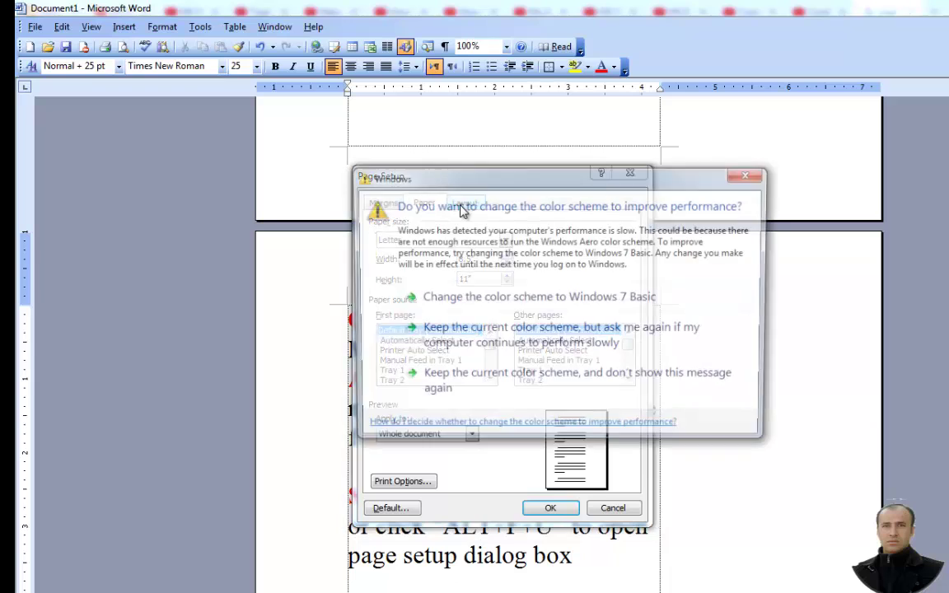
pyautogui.click(747, 178)
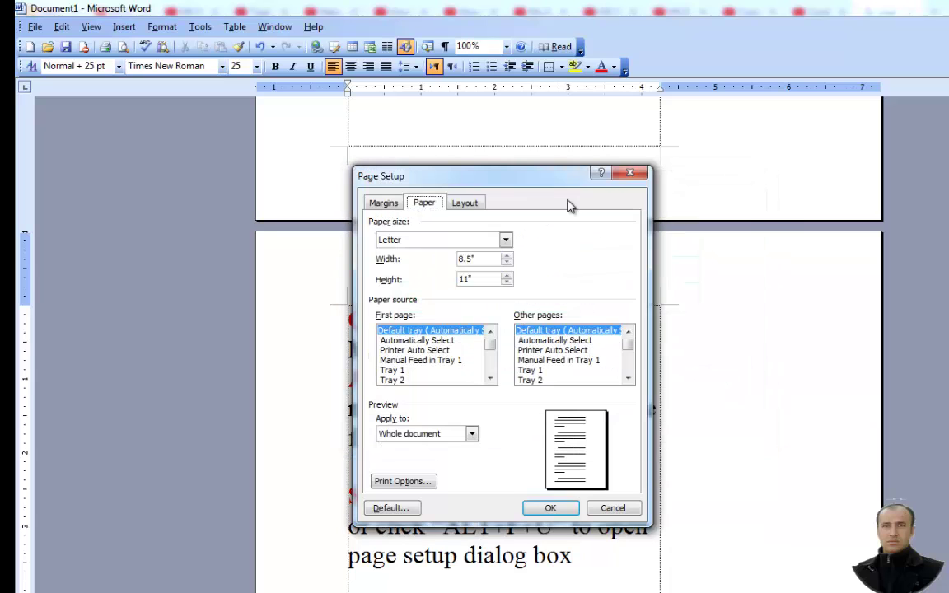
pyautogui.click(465, 203)
pyautogui.click(383, 203)
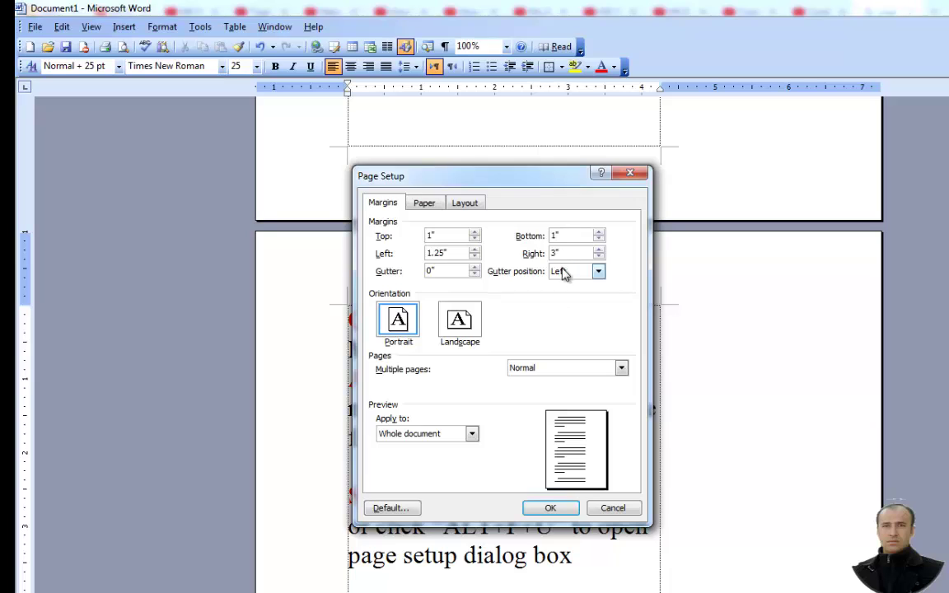
# Set the gutter position to Top and the gutter to 2.7 inches to preview it in Page Setup
pyautogui.click(567, 237)
pyautogui.click(454, 273)
pyautogui.click(566, 274)
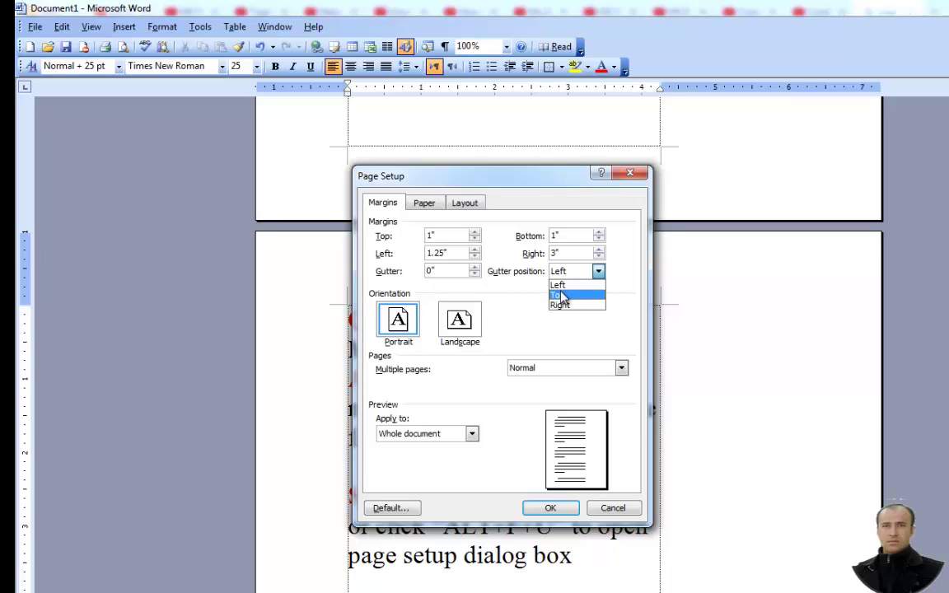
pyautogui.click(561, 298)
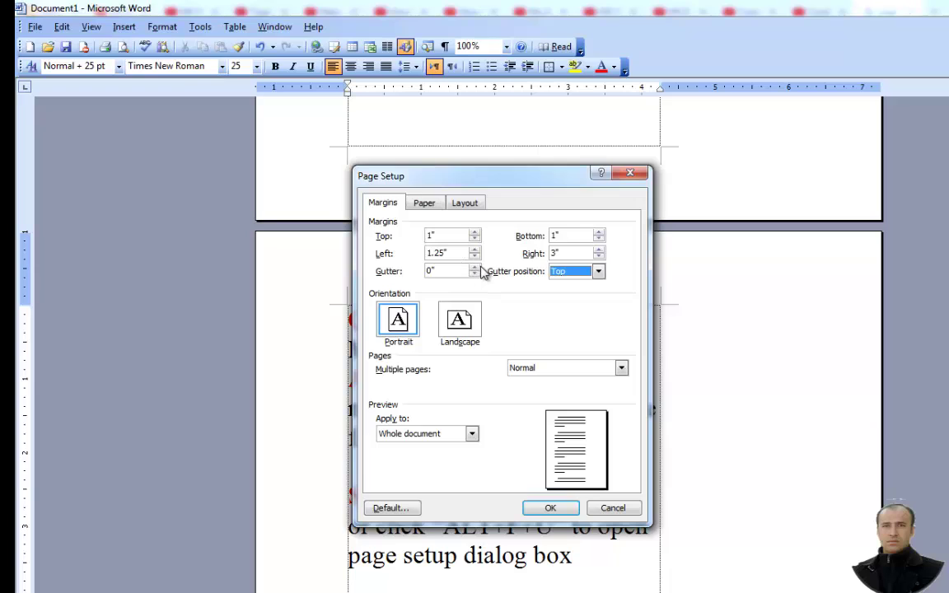
pyautogui.moveTo(476, 267); pyautogui.dragTo(476, 268)
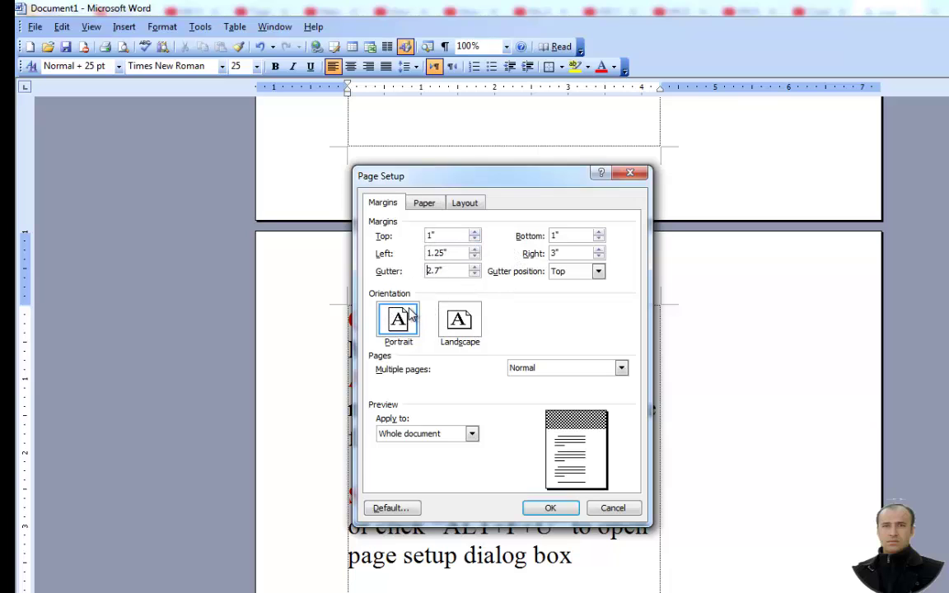
# Compare landscape and portrait orientation in the Page Setup preview and discard all pending changes
pyautogui.click(459, 325)
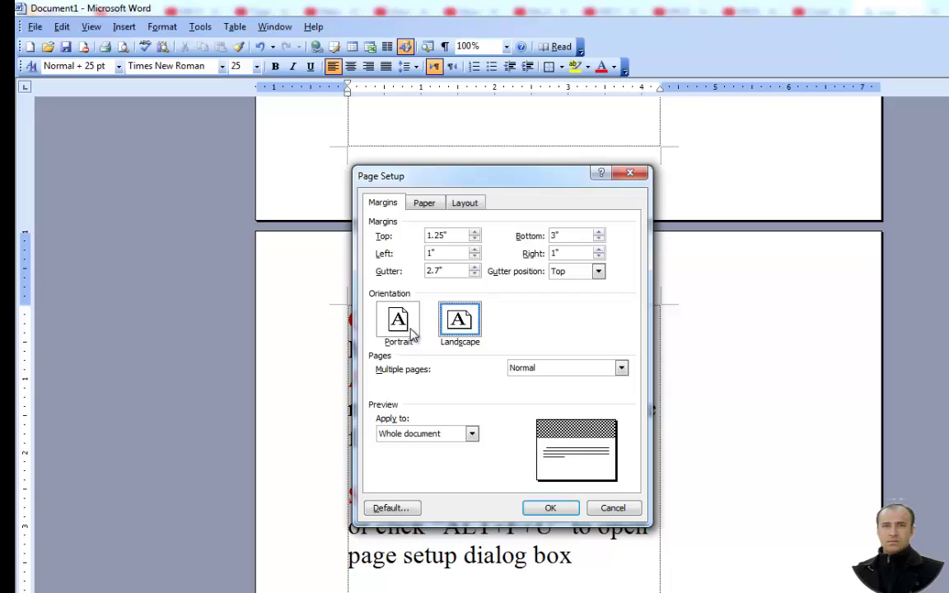
pyautogui.click(412, 331)
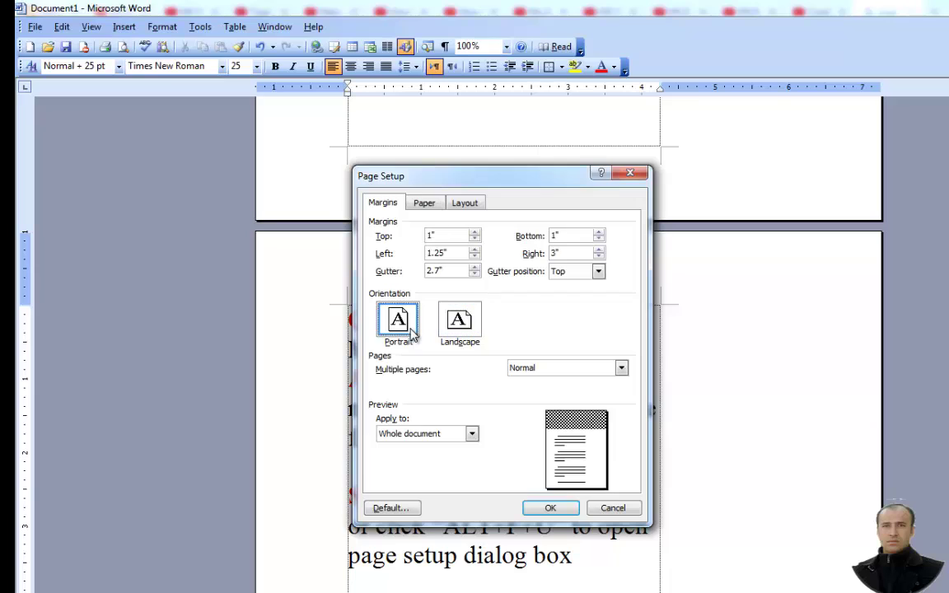
pyautogui.click(467, 324)
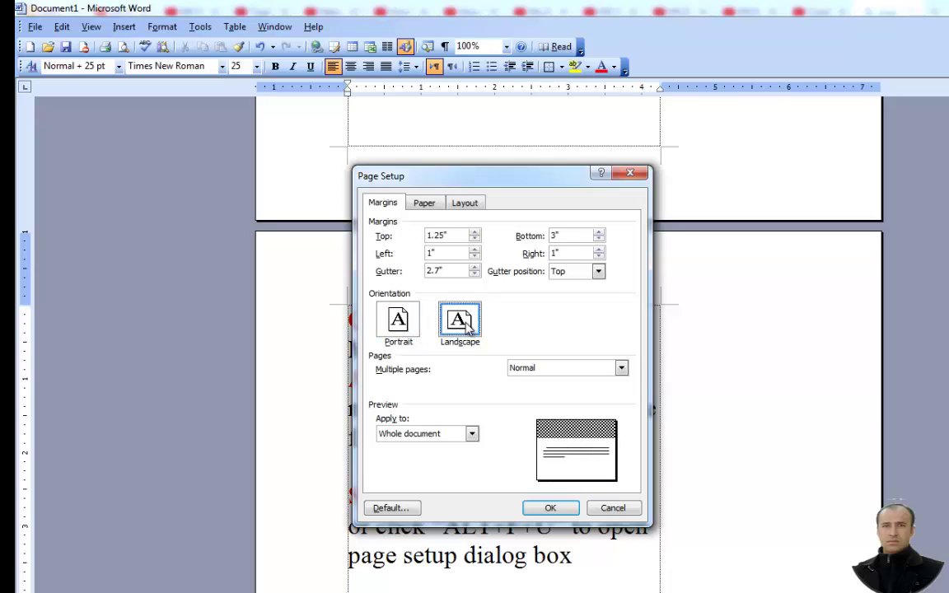
pyautogui.click(408, 321)
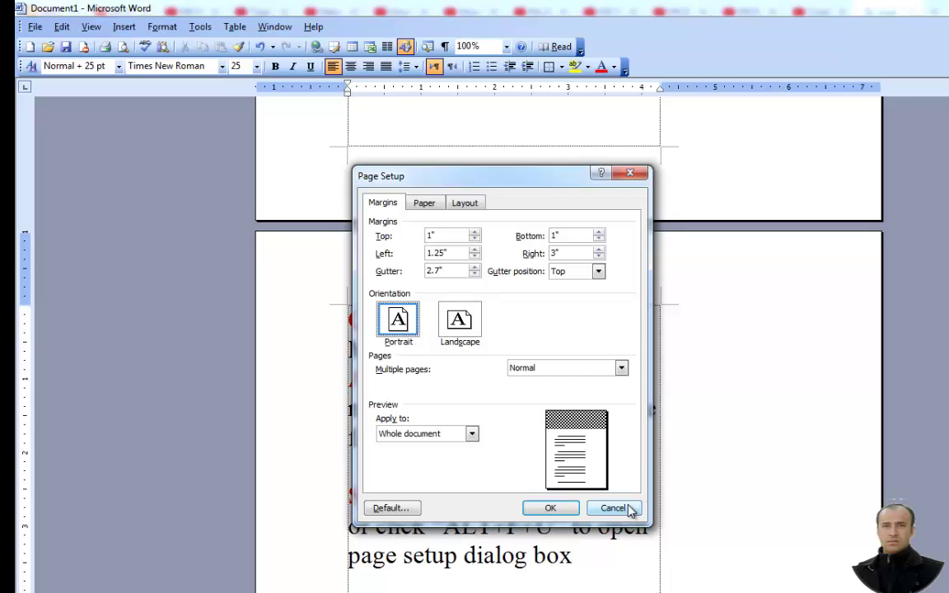
pyautogui.click(629, 509)
# Set the right page margin to 1.25 inches and apply it to the whole document
pyautogui.scroll(-15, 705, 338)
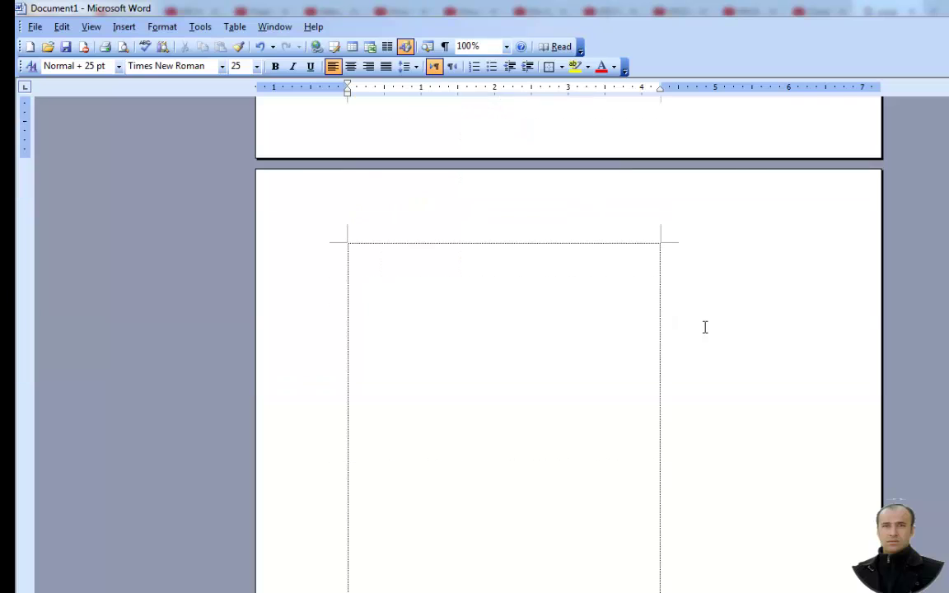
pyautogui.scroll(8, 706, 327)
pyautogui.scroll(8, 670, 346)
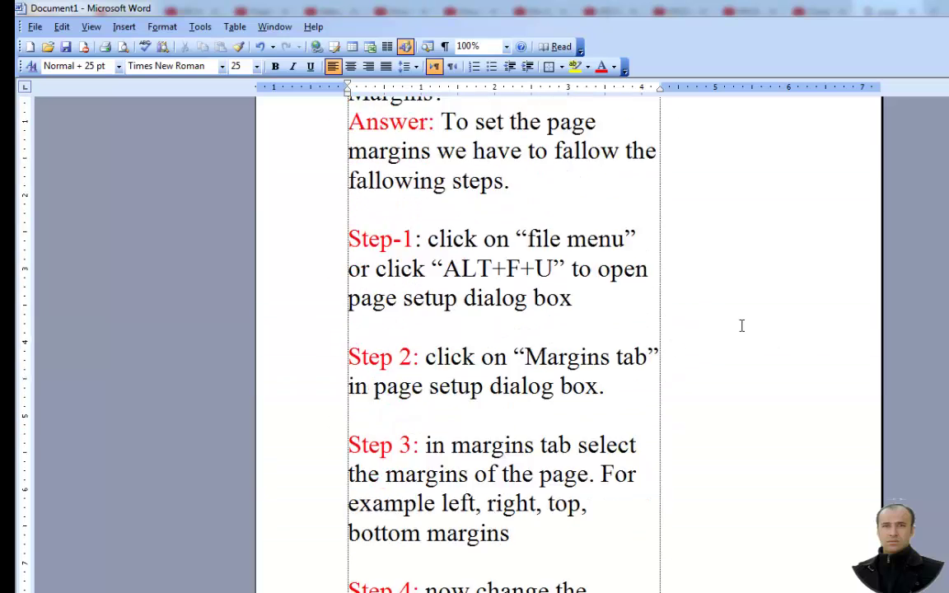
pyautogui.click(37, 28)
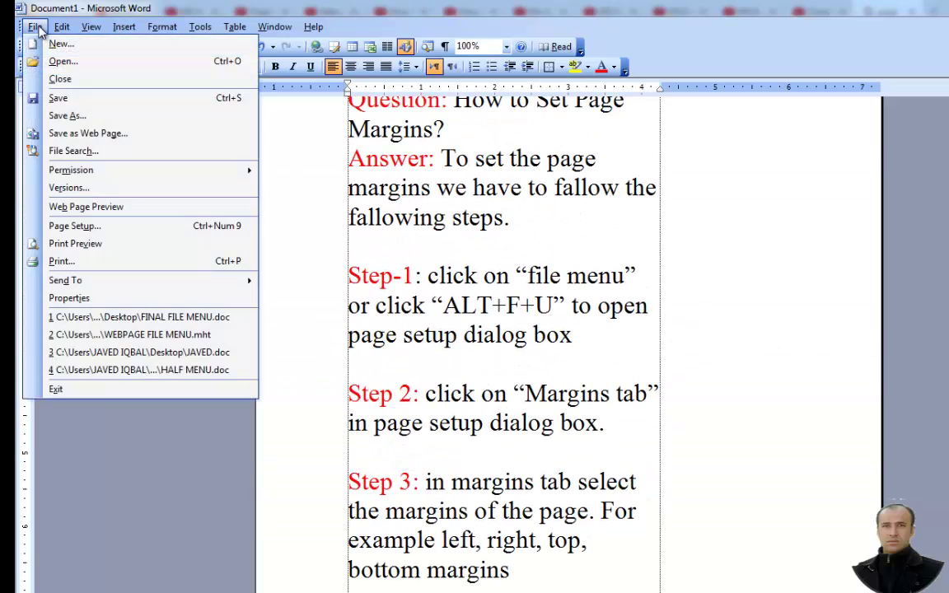
pyautogui.click(115, 227)
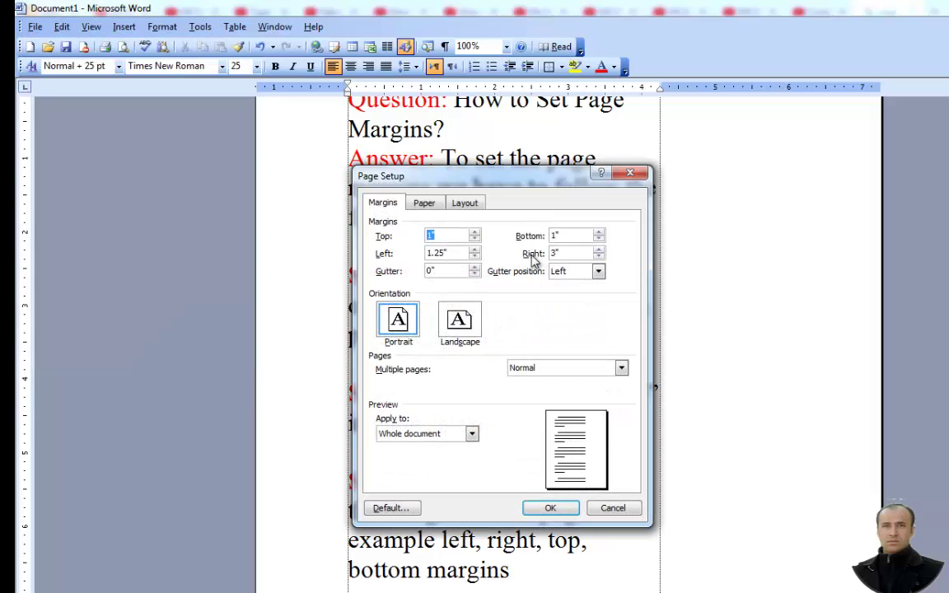
pyautogui.click(531, 253)
pyautogui.doubleClick(556, 253)
pyautogui.write('1.')
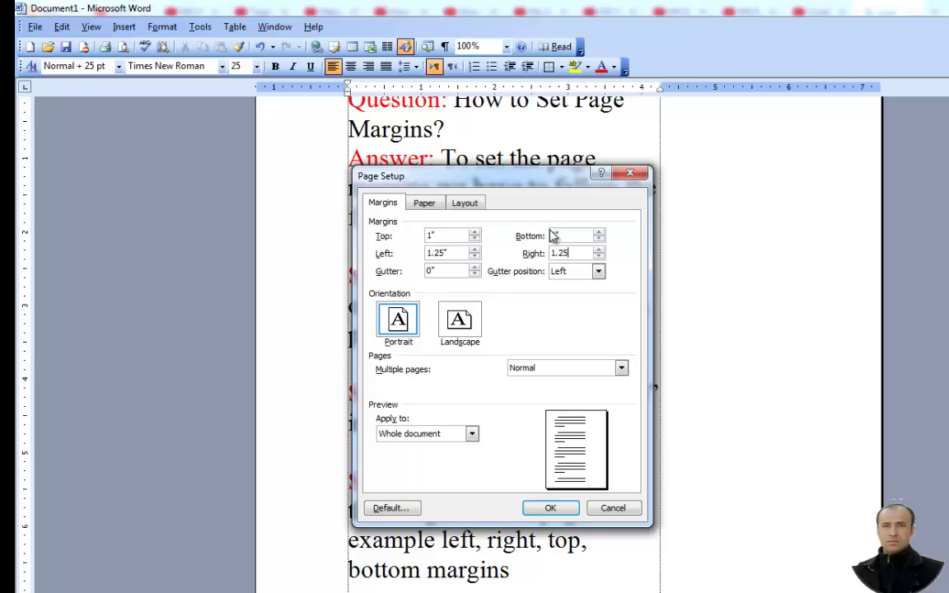
pyautogui.write('25')
pyautogui.press('Return')
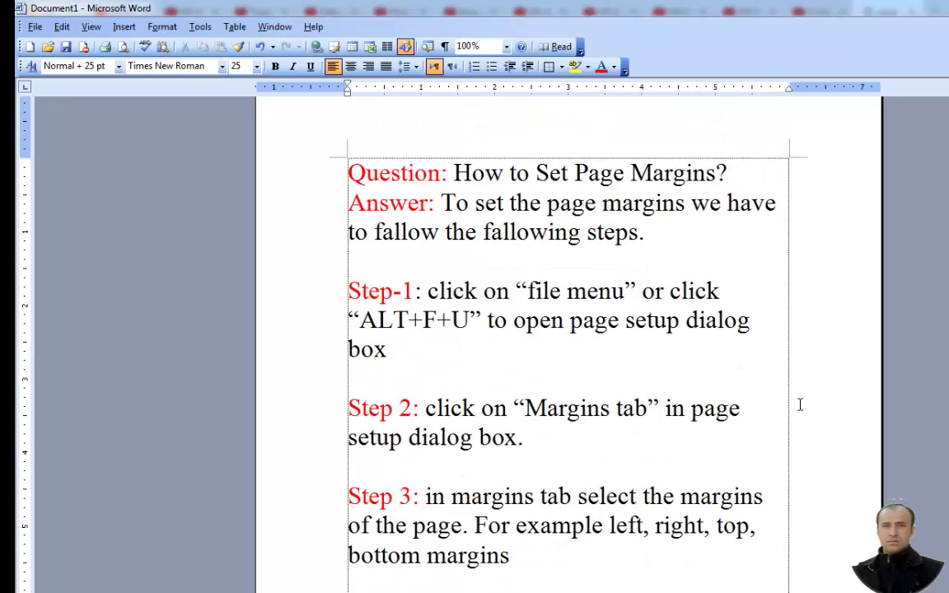
# Insert a table with three columns and two rows on a new line below the Step 4 text
pyautogui.scroll(-3, 800, 403)
pyautogui.scroll(-1, 554, 431)
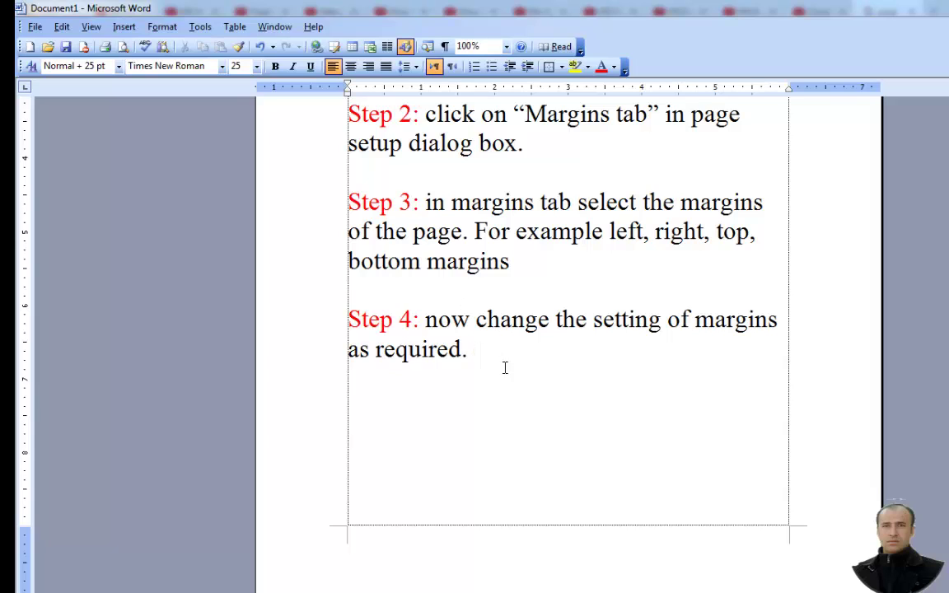
pyautogui.press('Return')
pyautogui.moveTo(522, 355); pyautogui.dragTo(356, 318)
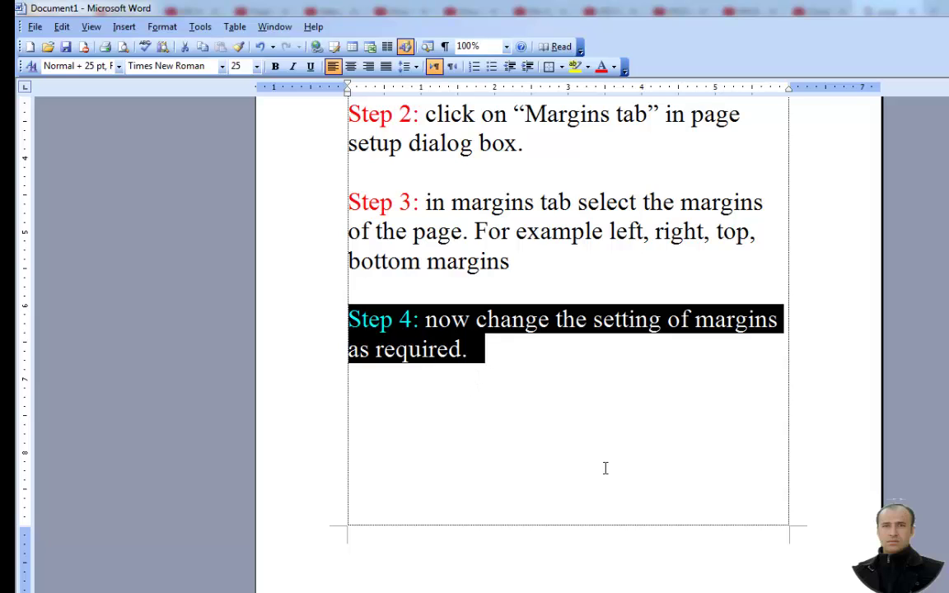
pyautogui.click(506, 379)
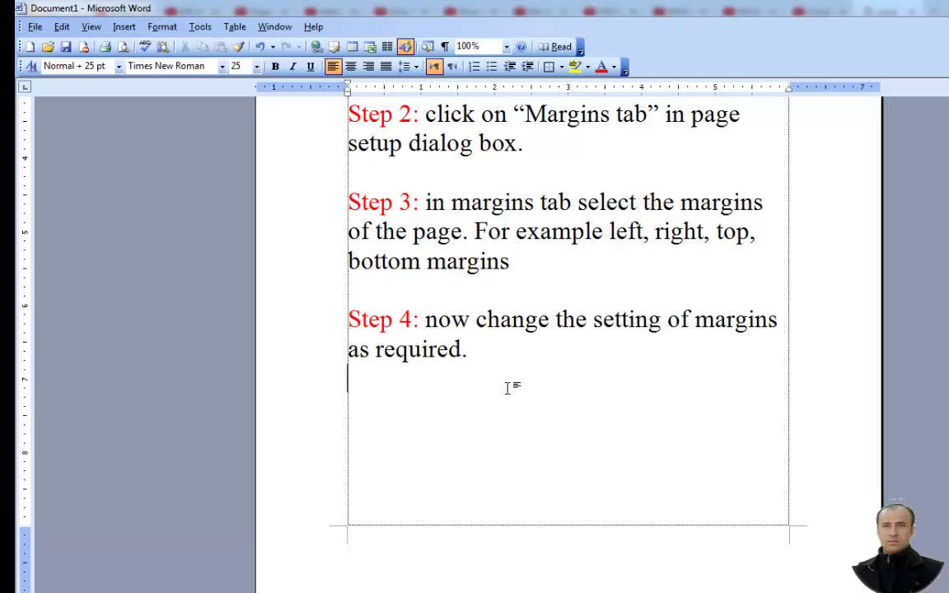
pyautogui.click(234, 27)
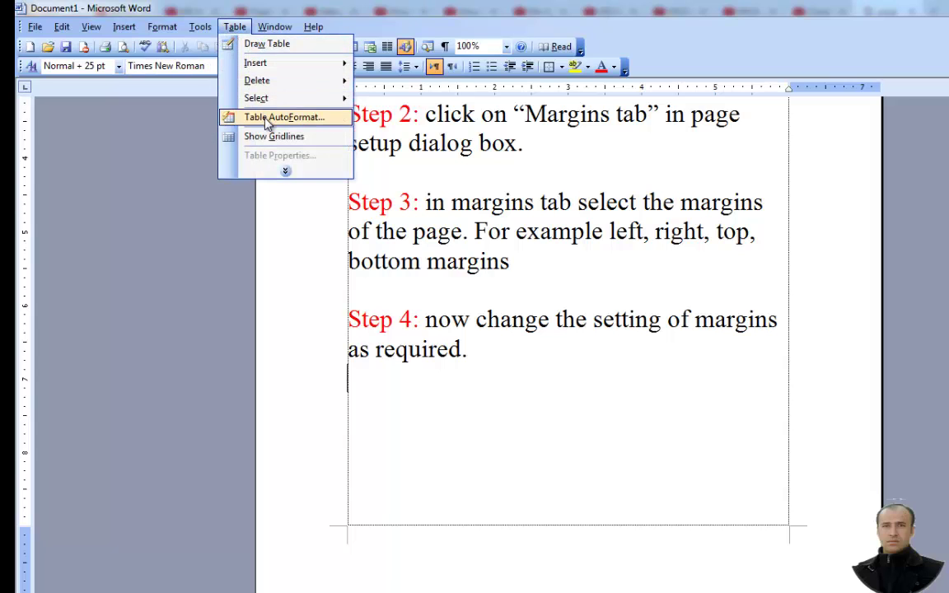
pyautogui.moveTo(274, 70)
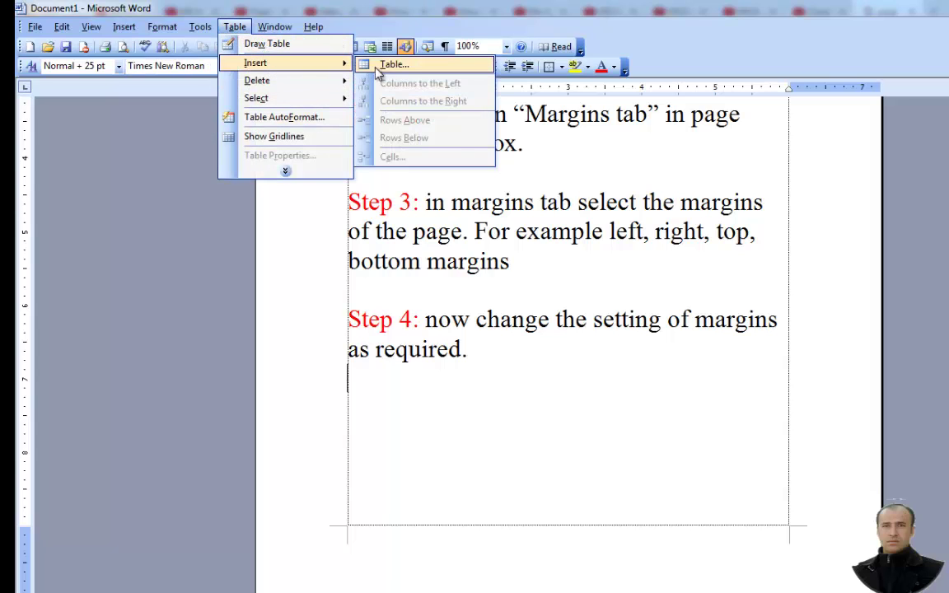
pyautogui.click(389, 63)
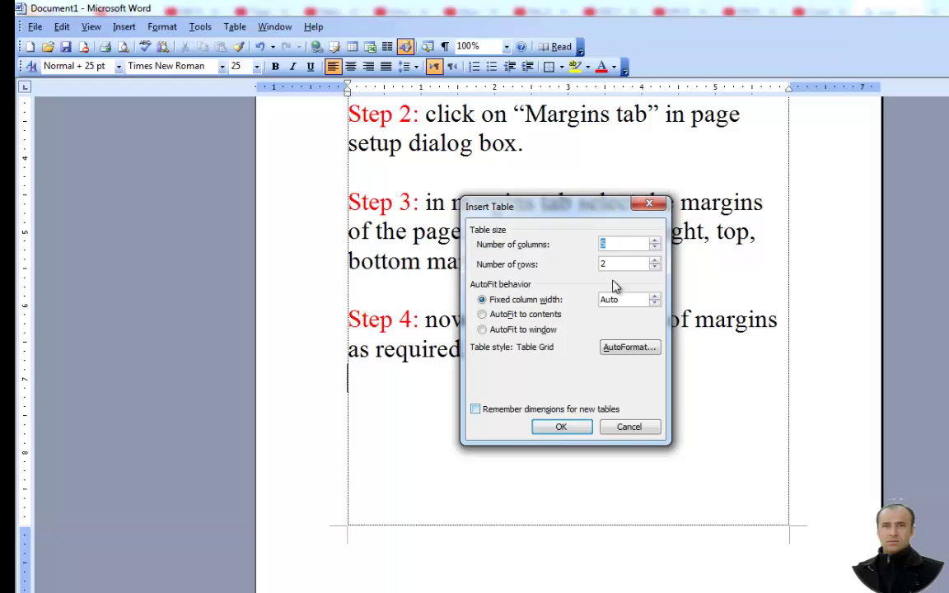
pyautogui.click(563, 428)
# Select the whole new table below Step 4 and apply landscape orientation to the selected text only
pyautogui.moveTo(456, 383); pyautogui.dragTo(684, 404)
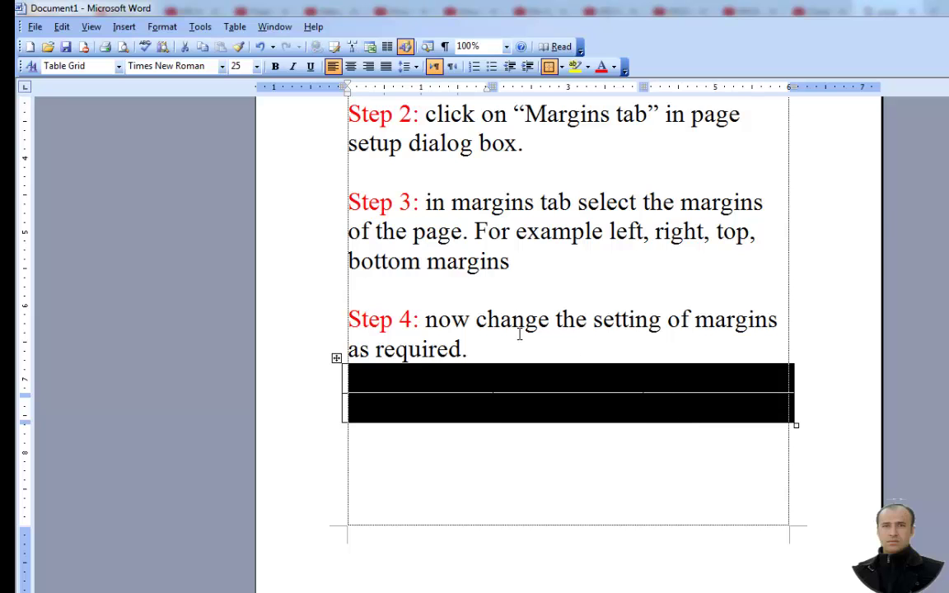
pyautogui.click(34, 27)
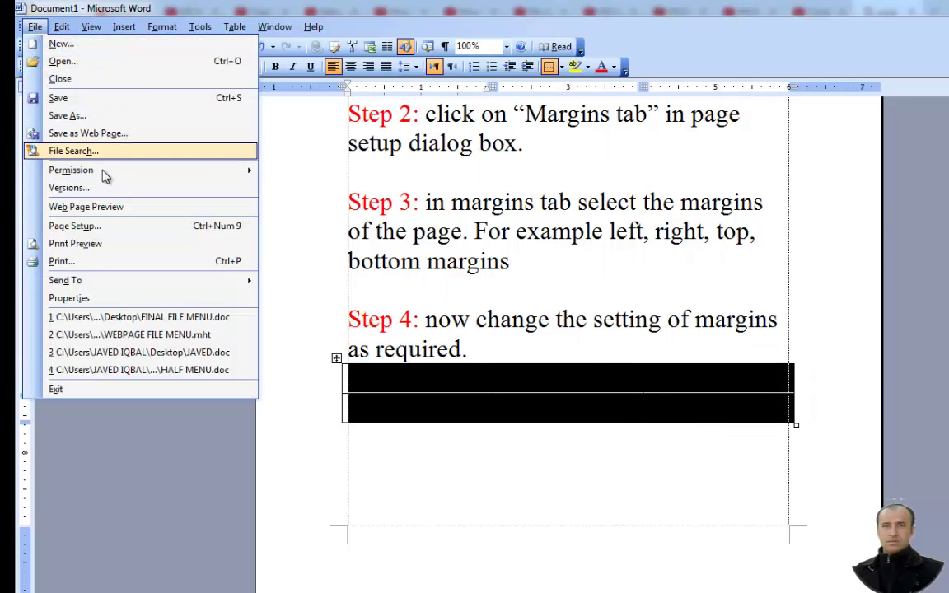
pyautogui.click(74, 226)
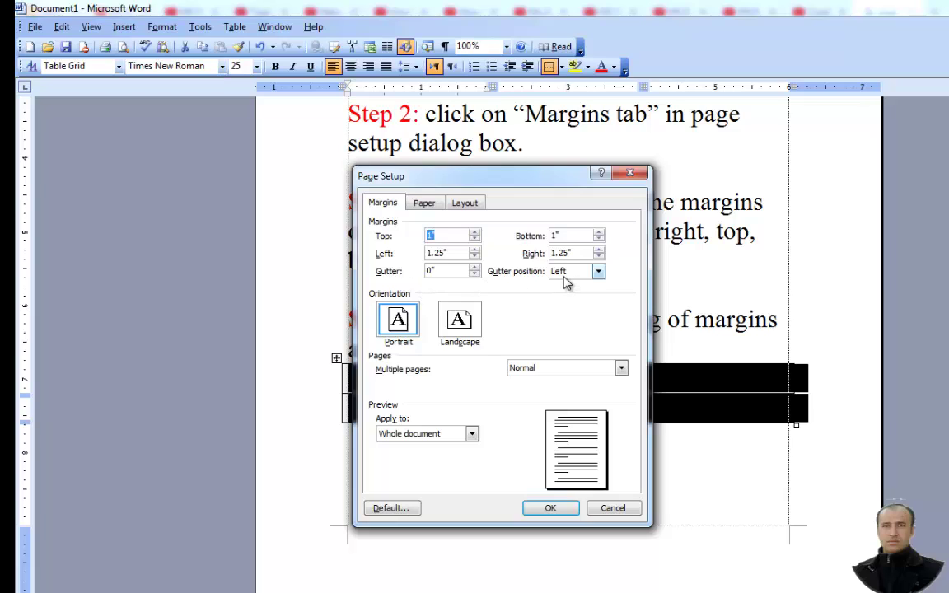
pyautogui.click(461, 330)
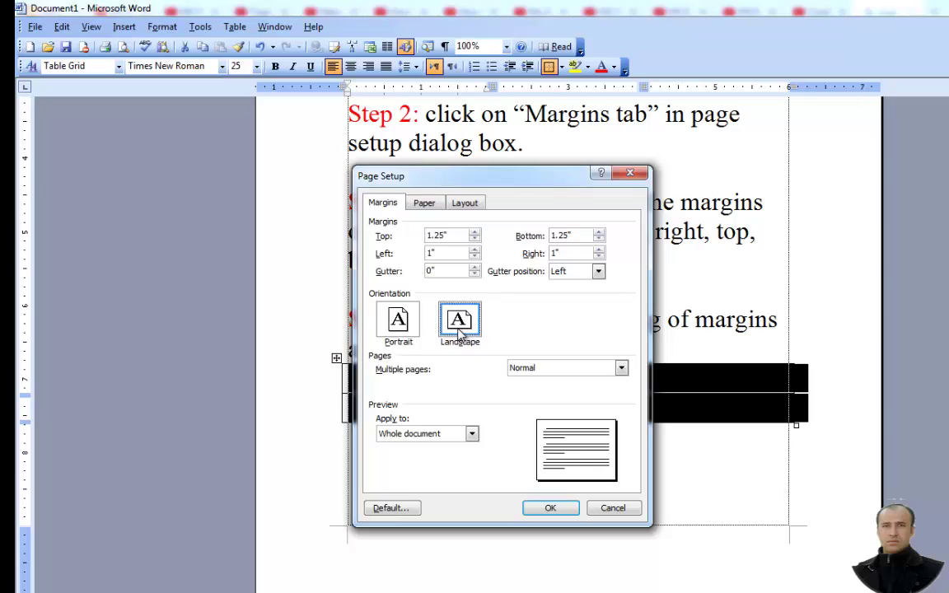
pyautogui.click(412, 434)
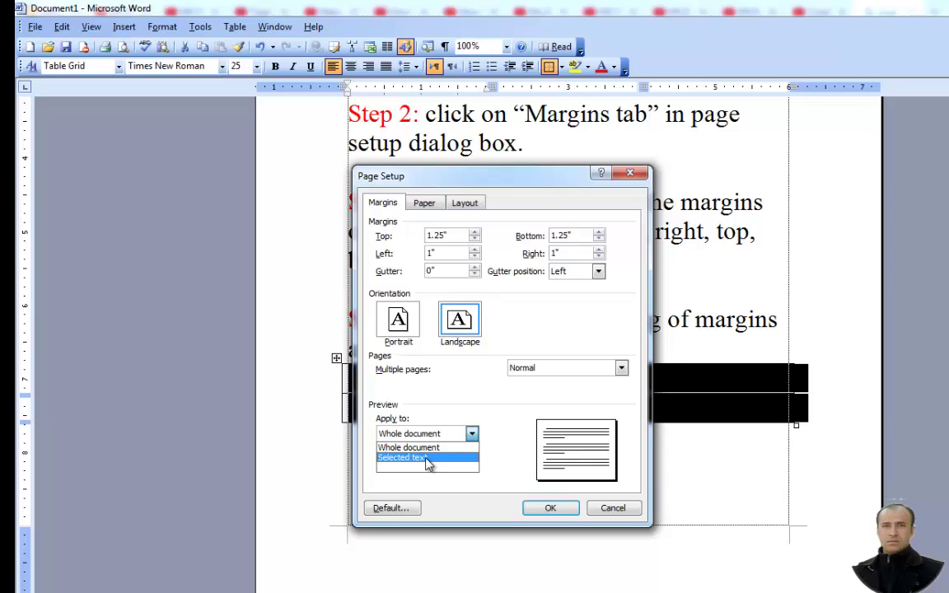
pyautogui.click(427, 458)
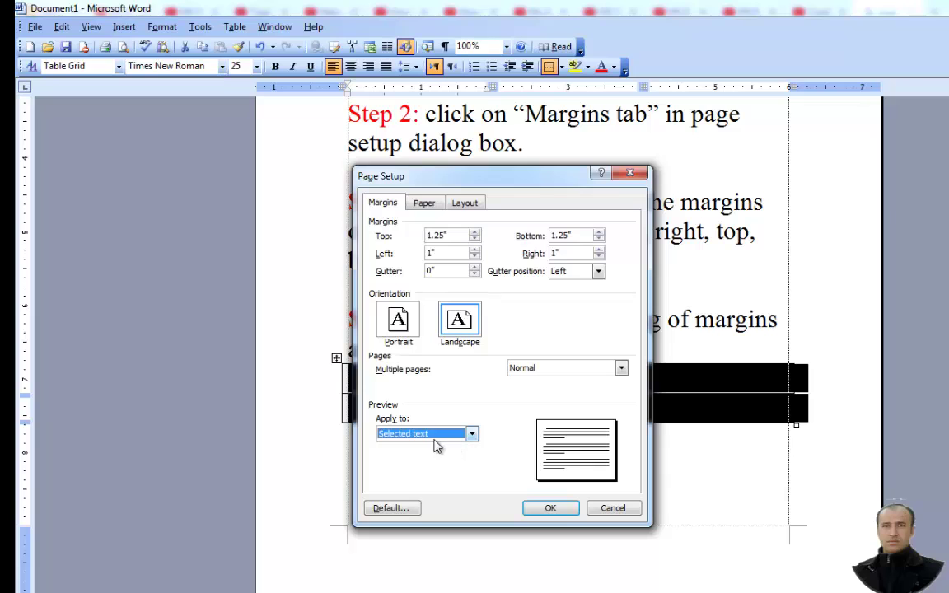
pyautogui.click(551, 508)
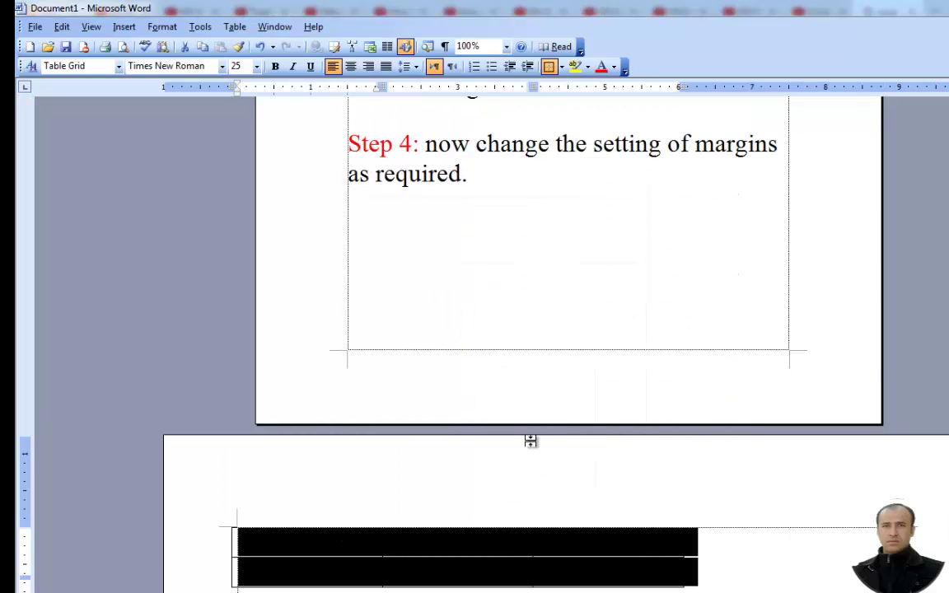
# Compare the landscape page holding the table with the portrait pages before it
pyautogui.click(501, 415)
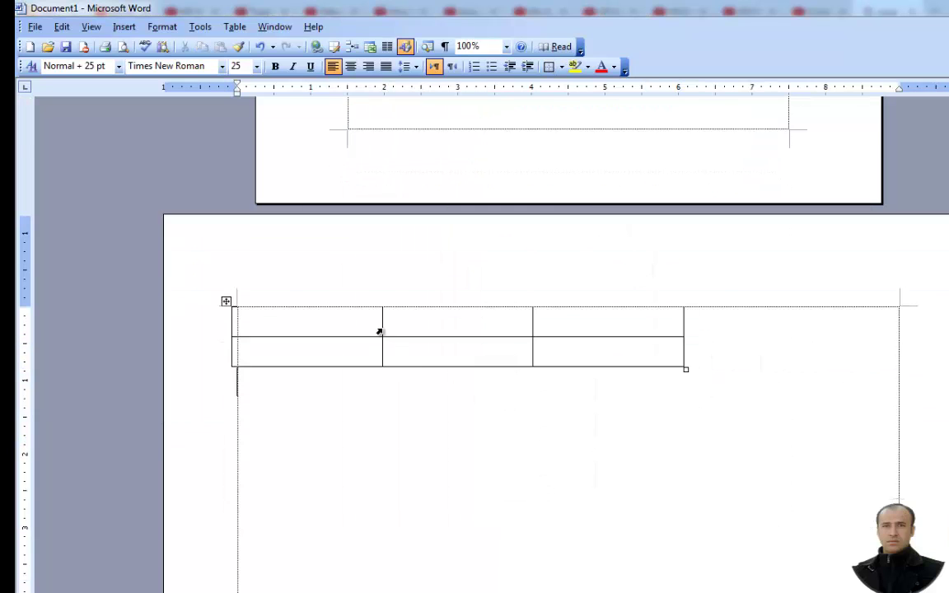
pyautogui.scroll(3, 412, 333)
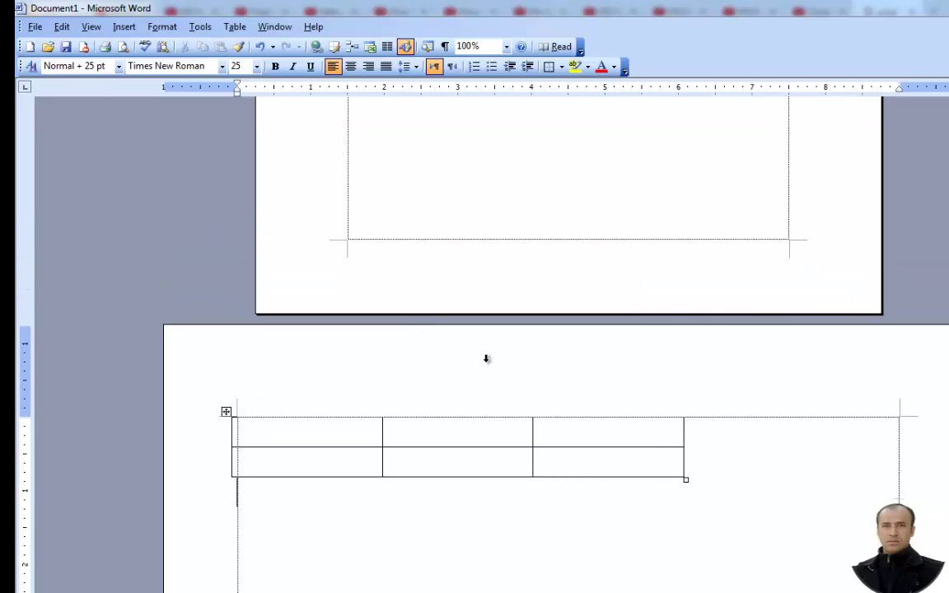
pyautogui.scroll(-4, 487, 358)
pyautogui.scroll(12, 642, 360)
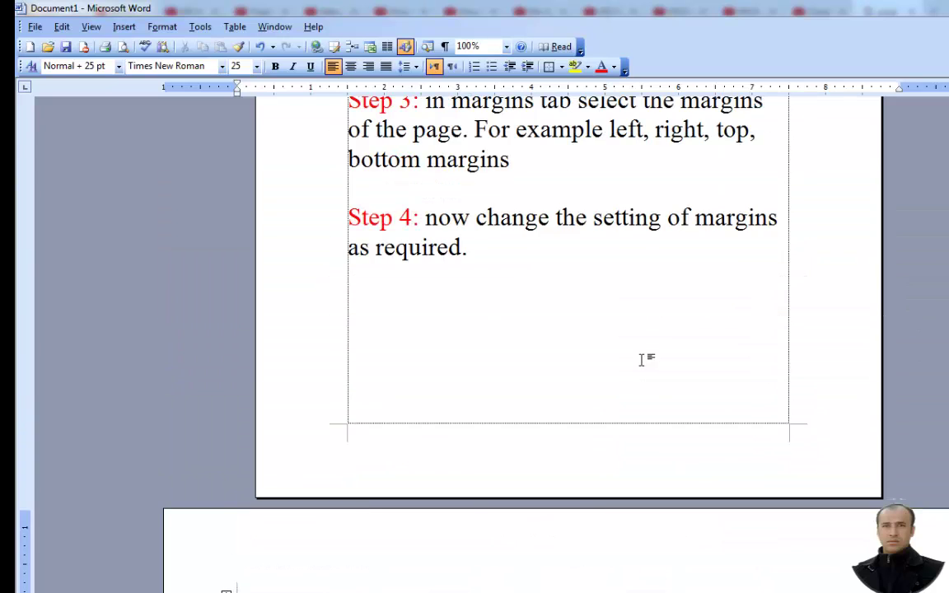
pyautogui.scroll(20, 641, 353)
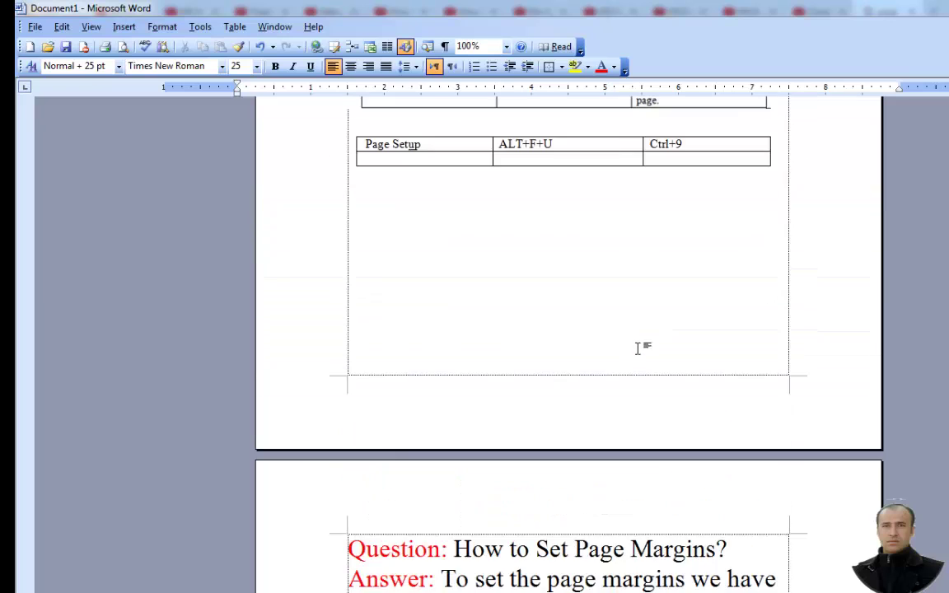
pyautogui.scroll(-20, 640, 350)
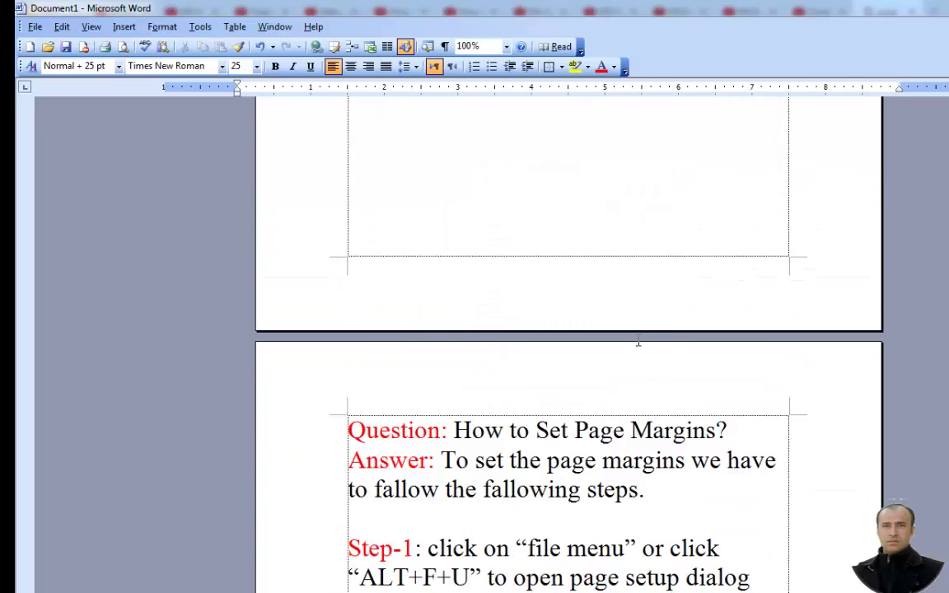
pyautogui.scroll(-8, 635, 335)
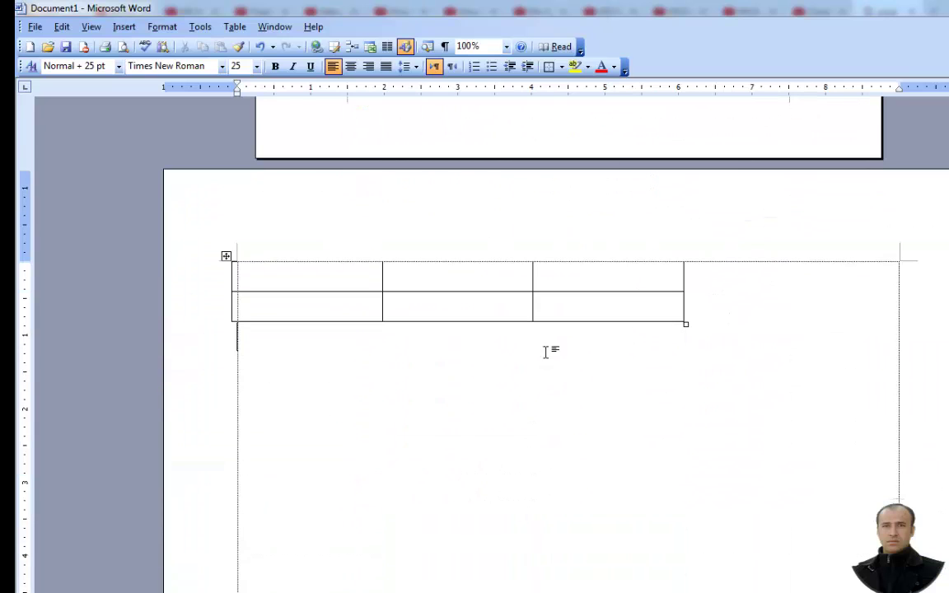
# Check which Apply to options Page Setup offers for the landscape section, leaving the settings unchanged
pyautogui.click(35, 27)
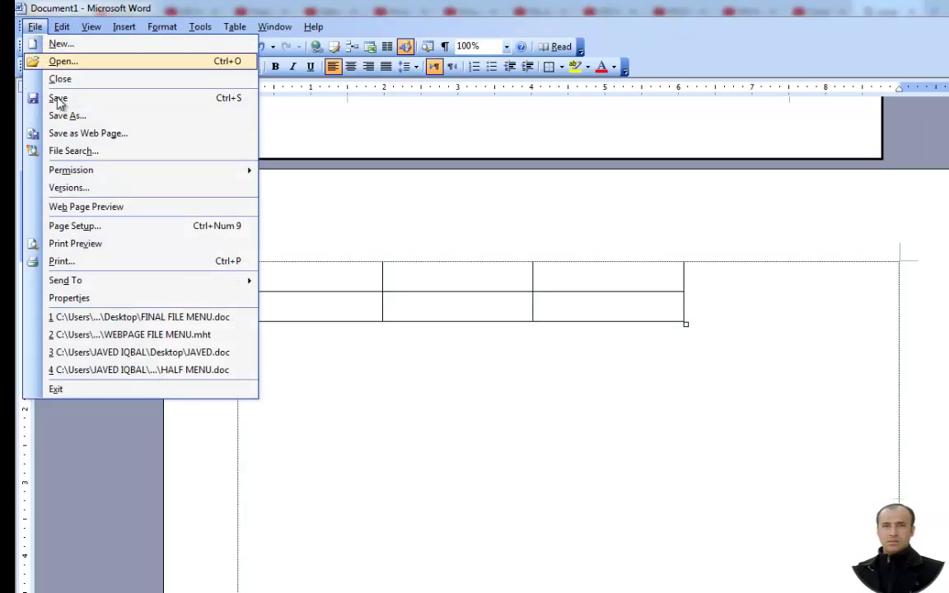
pyautogui.click(75, 226)
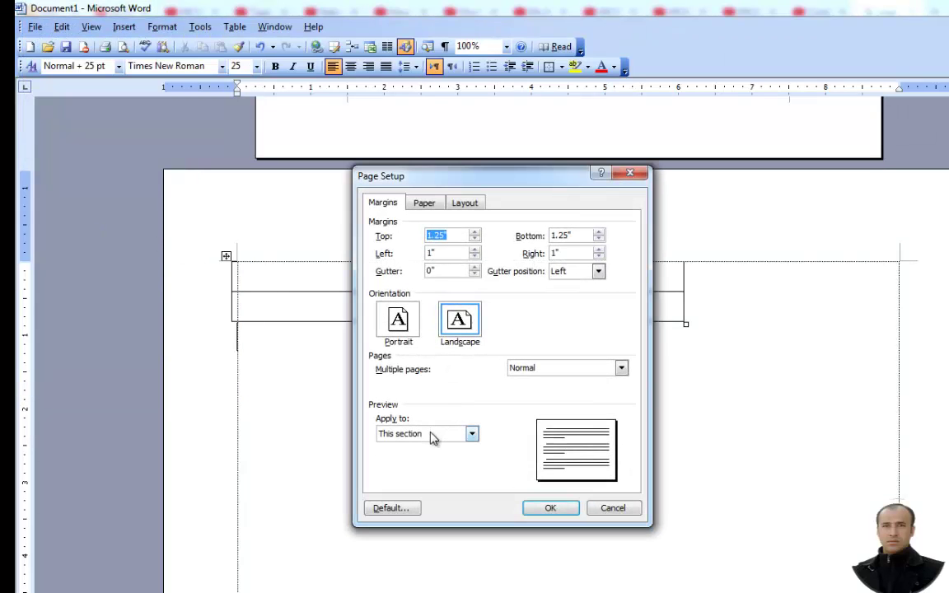
pyautogui.click(434, 438)
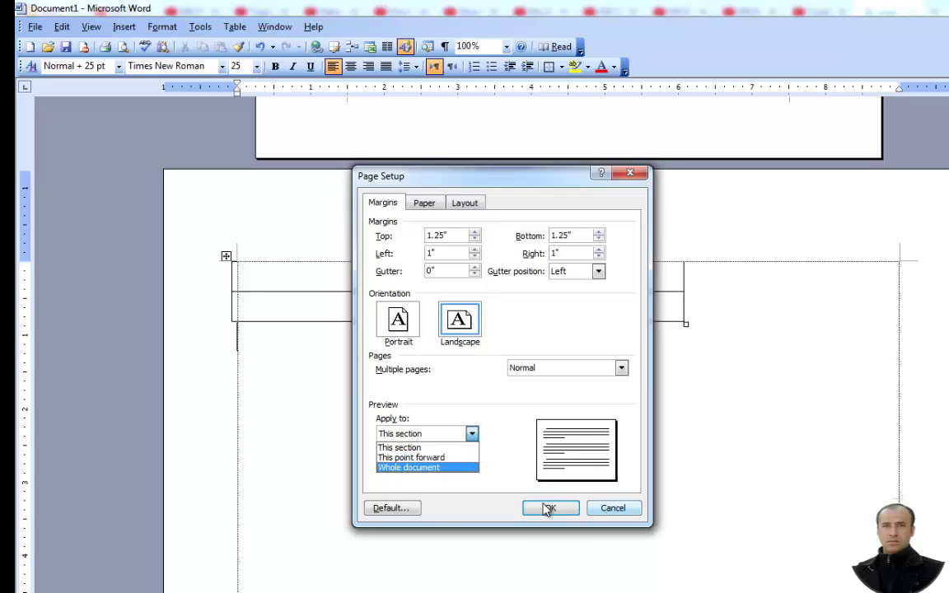
pyautogui.click(615, 509)
pyautogui.click(614, 509)
# From the Step 2 text in the portrait section, apply landscape orientation to the whole document
pyautogui.scroll(4, 606, 355)
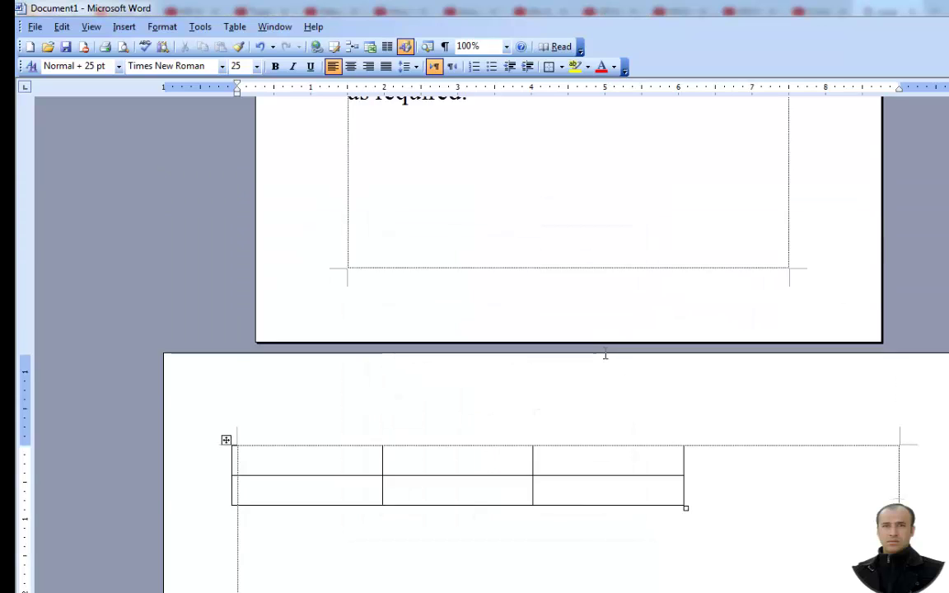
pyautogui.scroll(6, 606, 354)
pyautogui.click(597, 149)
pyautogui.scroll(4, 610, 161)
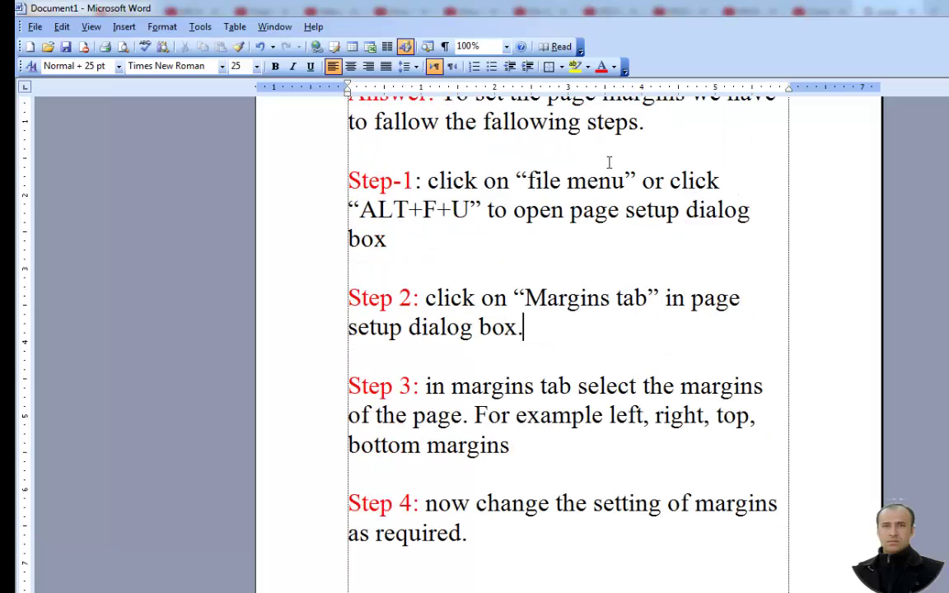
pyautogui.click(35, 27)
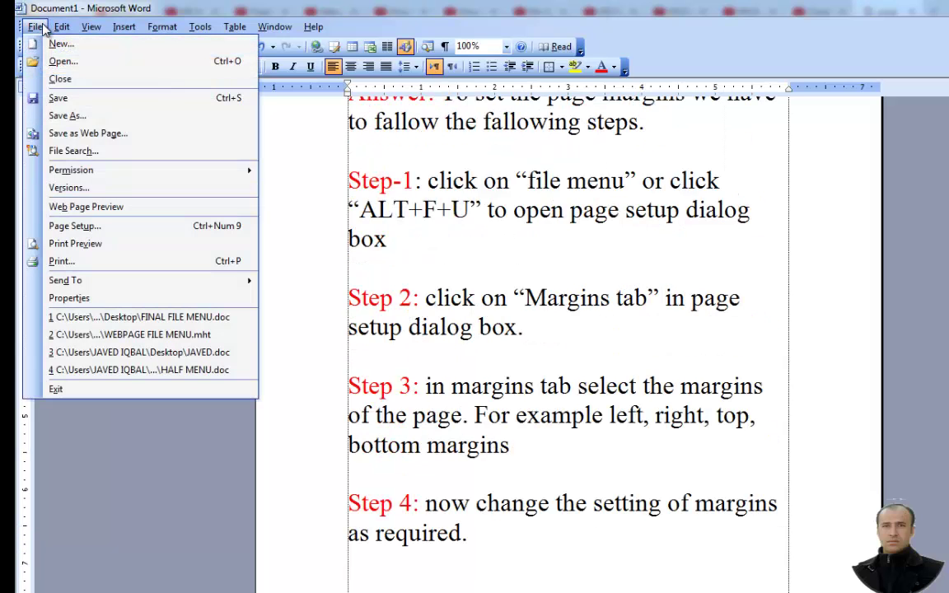
pyautogui.click(99, 226)
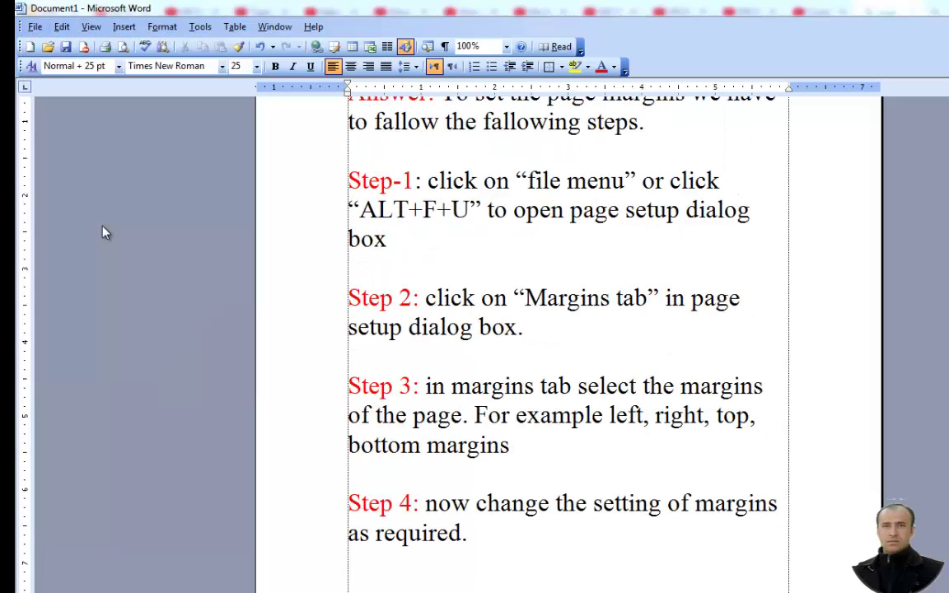
pyautogui.click(441, 435)
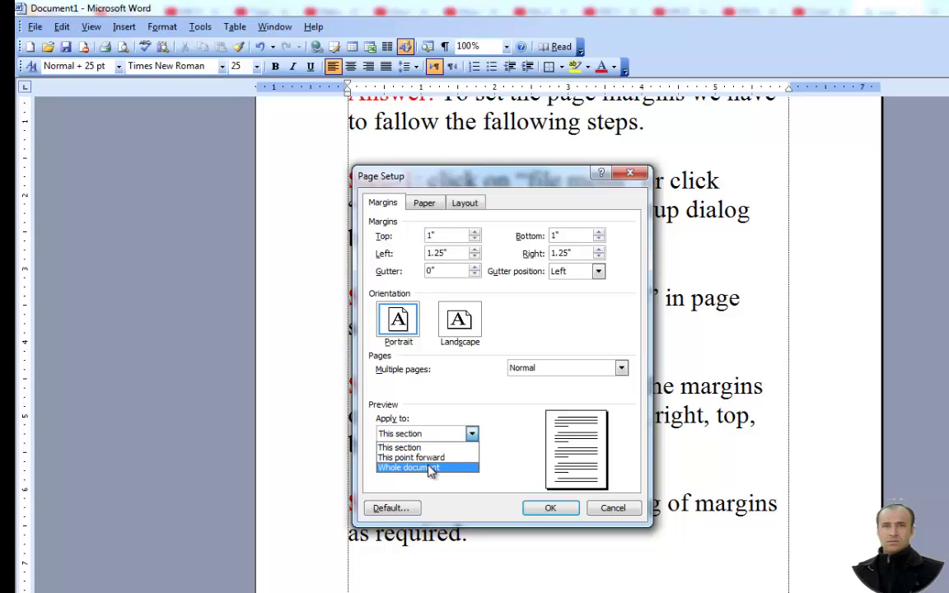
pyautogui.click(429, 467)
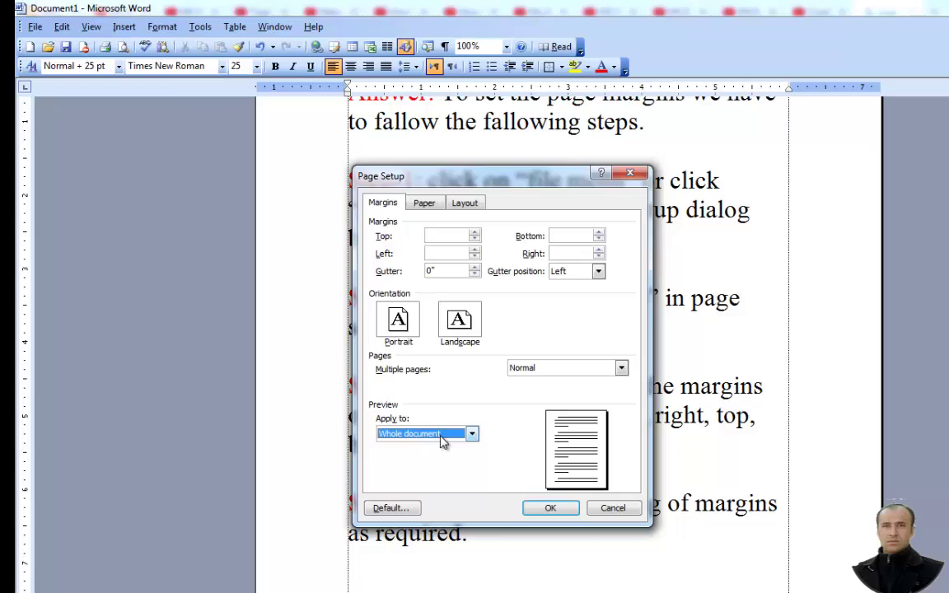
pyautogui.click(462, 323)
pyautogui.click(549, 508)
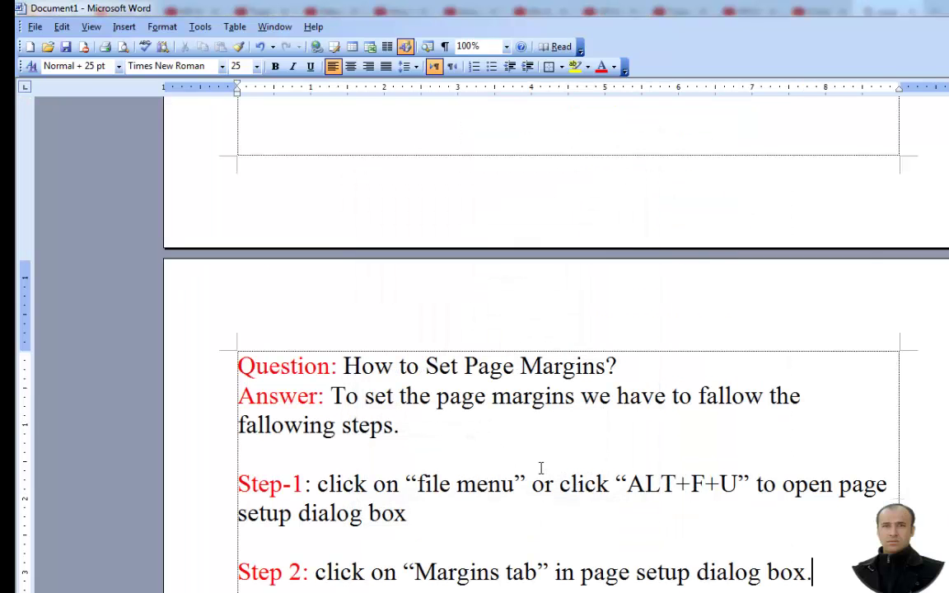
# Review the first page, preview portrait orientation with the Apply to options in Page Setup, and discard the change
pyautogui.scroll(8, 524, 424)
pyautogui.scroll(12, 519, 413)
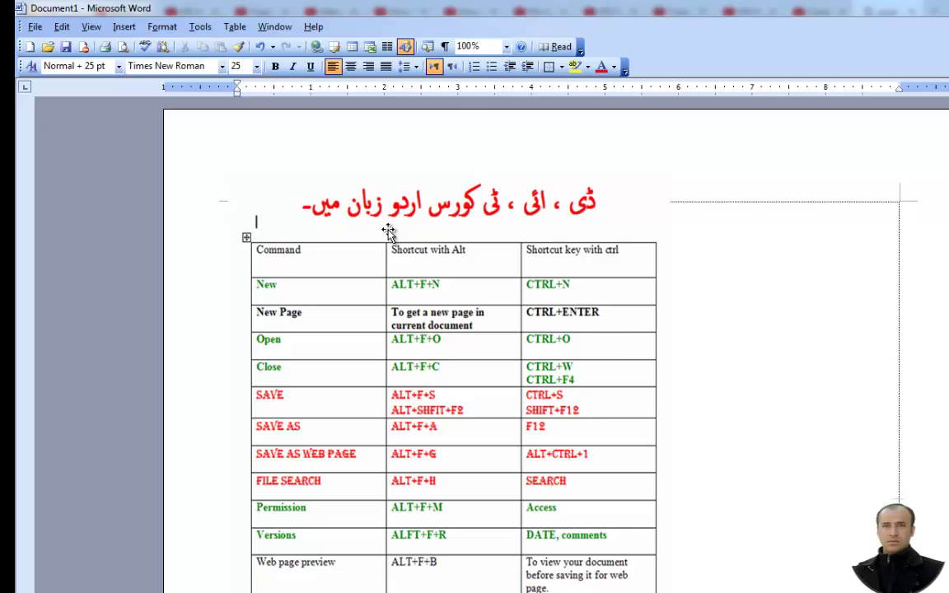
pyautogui.scroll(-3, 389, 229)
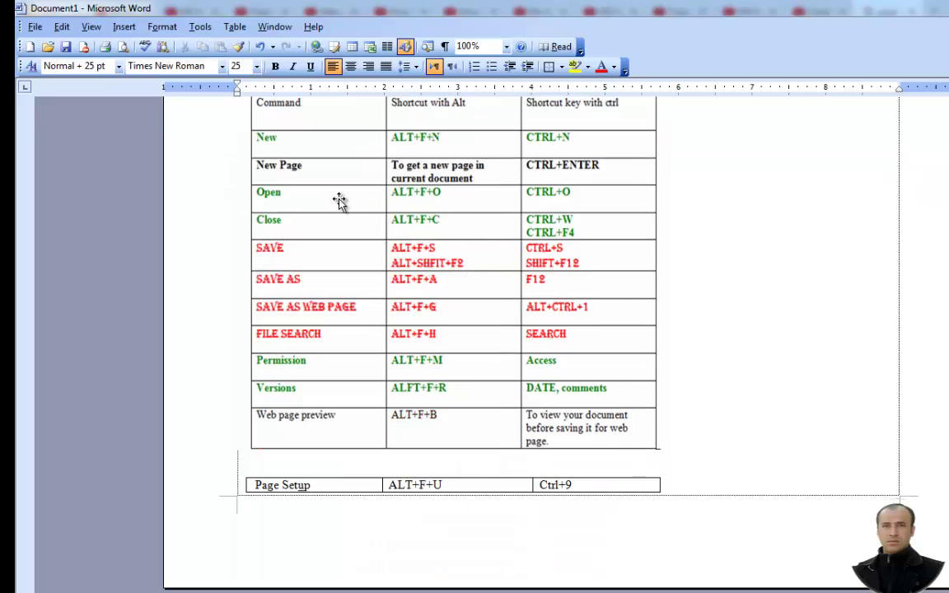
pyautogui.click(36, 27)
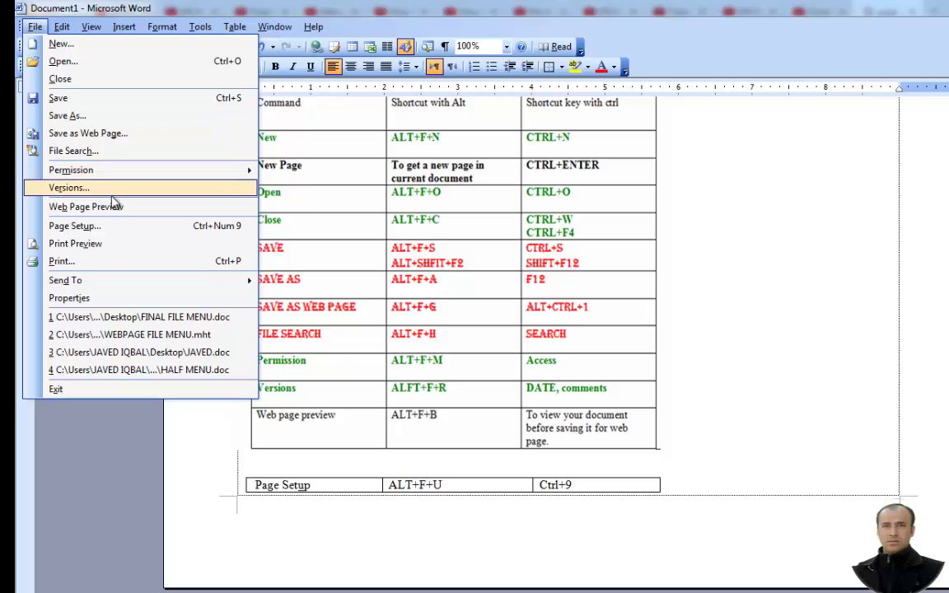
pyautogui.click(112, 228)
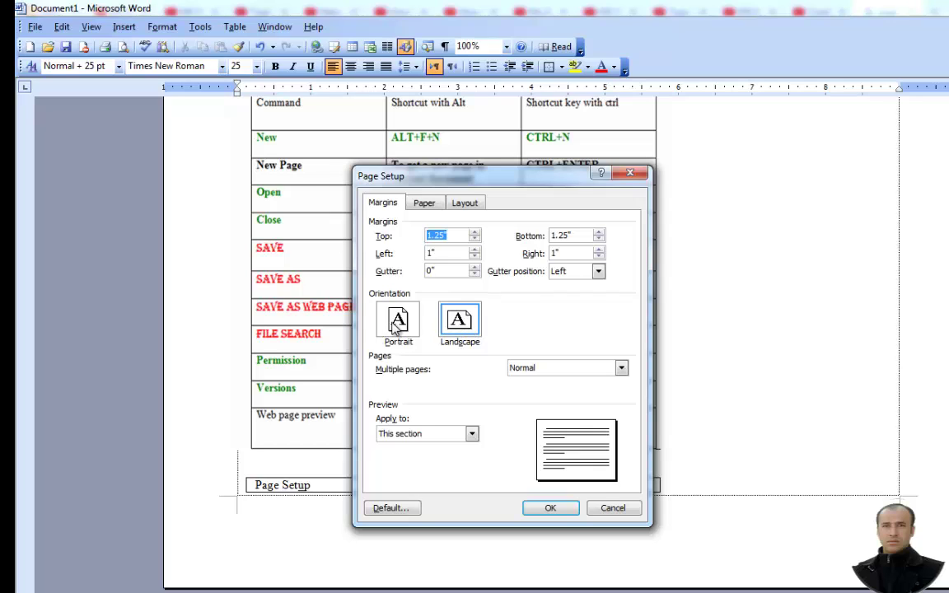
pyautogui.click(397, 323)
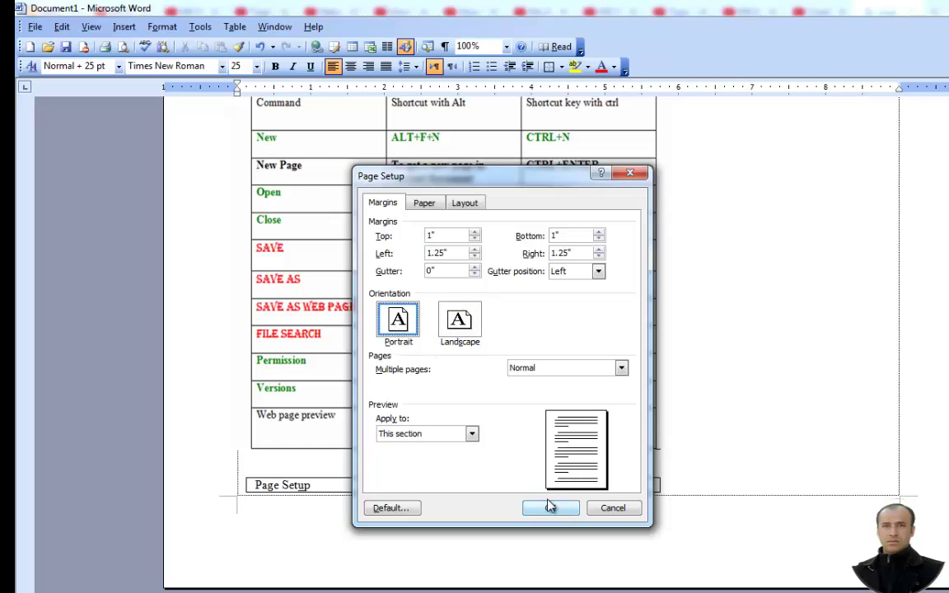
pyautogui.click(472, 434)
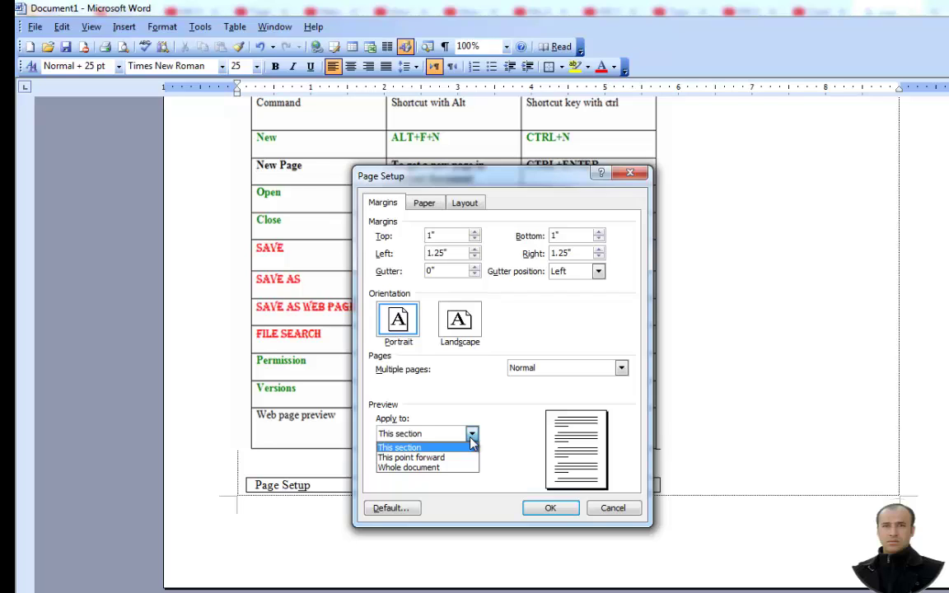
pyautogui.click(472, 435)
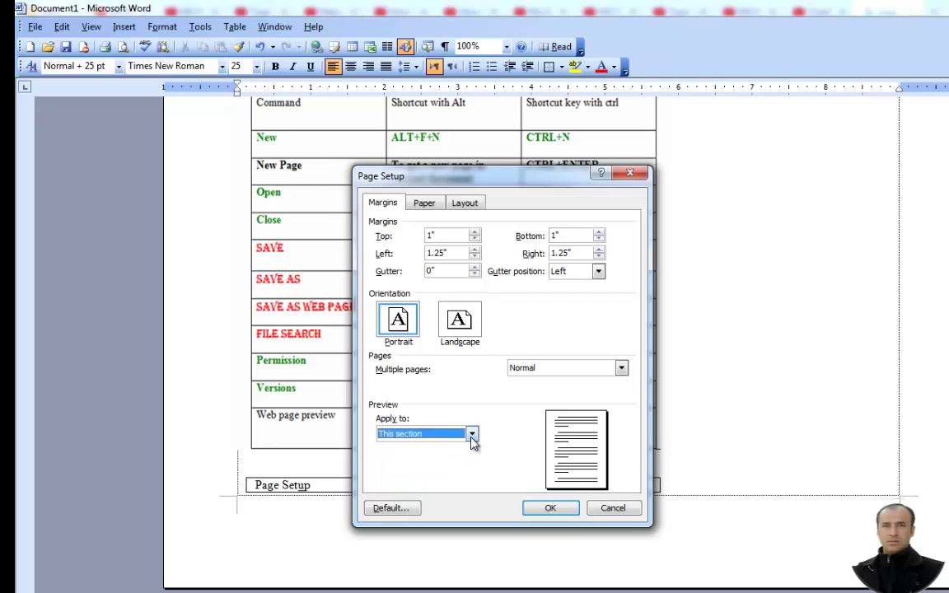
pyautogui.click(613, 509)
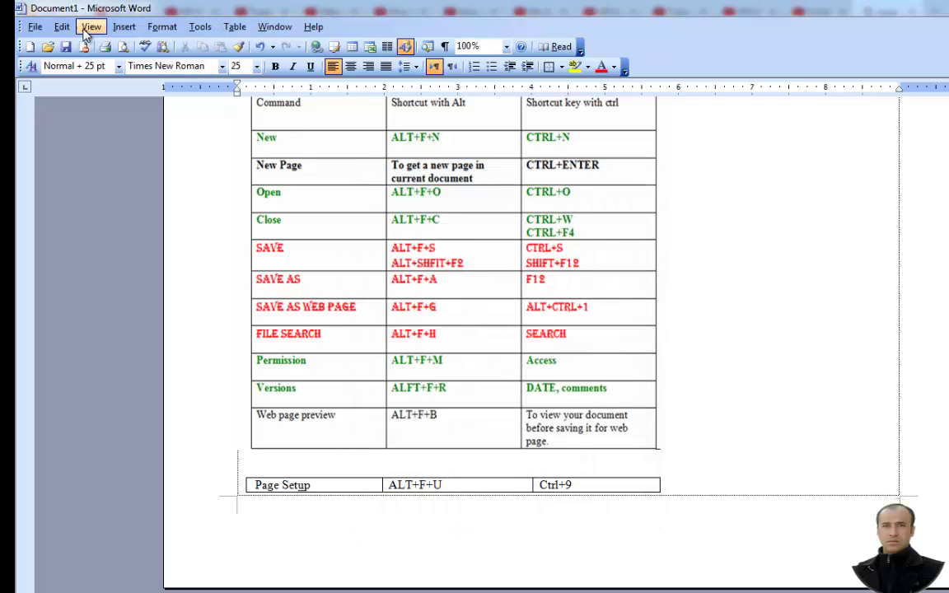
# Select the Page Setup table row below the command table and apply portrait orientation to the selected text only
pyautogui.click(35, 28)
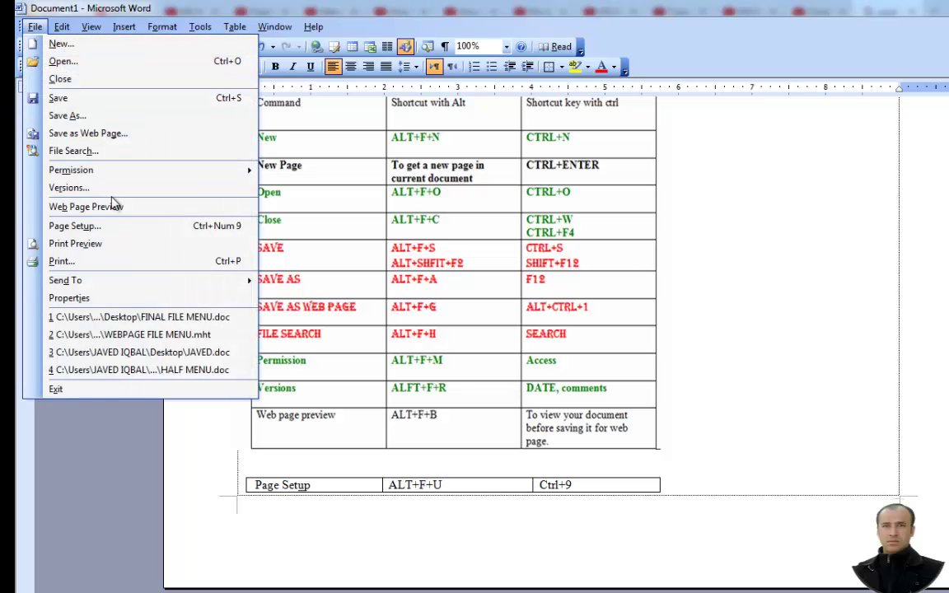
pyautogui.click(640, 427)
pyautogui.scroll(-5, 641, 442)
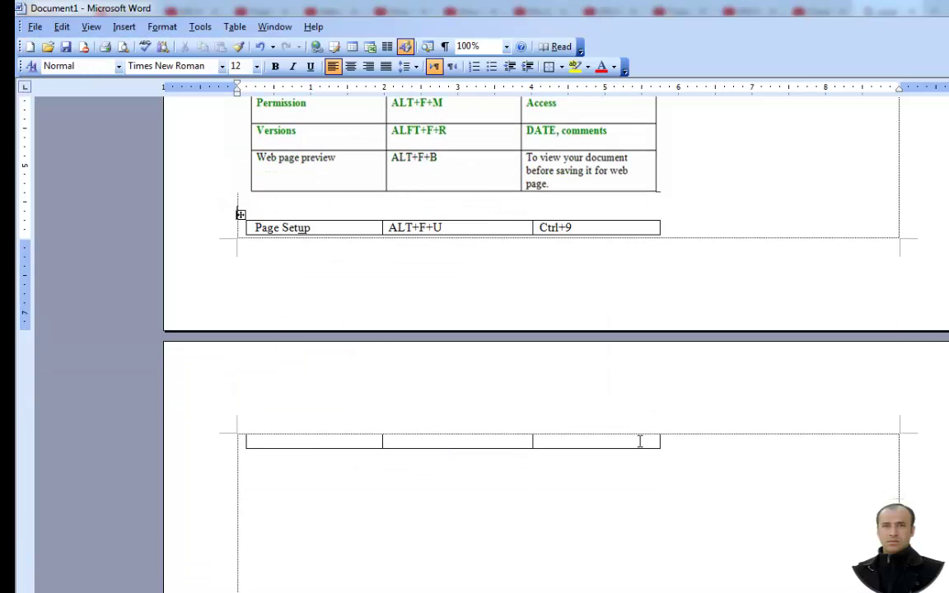
pyautogui.moveTo(608, 226); pyautogui.dragTo(299, 247)
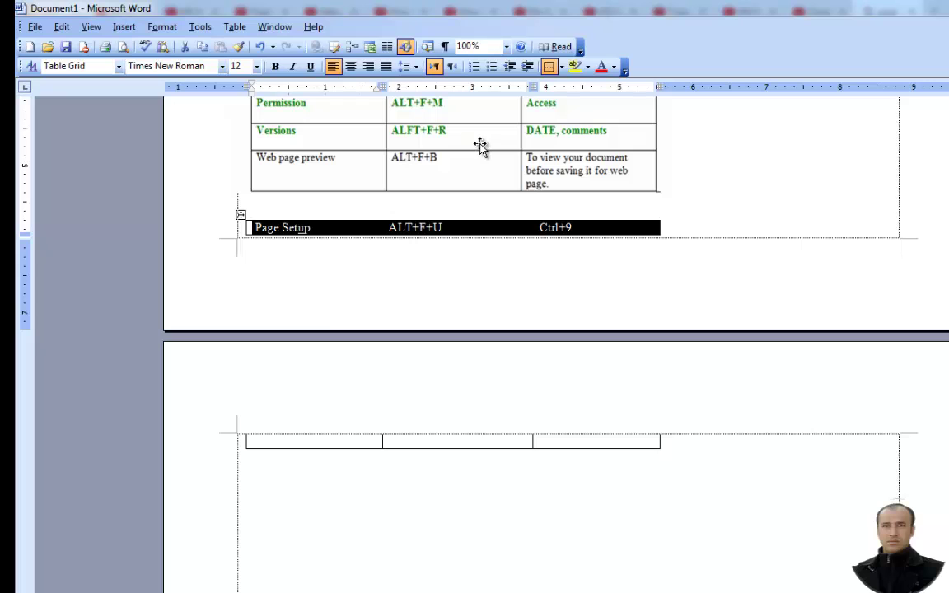
pyautogui.click(34, 28)
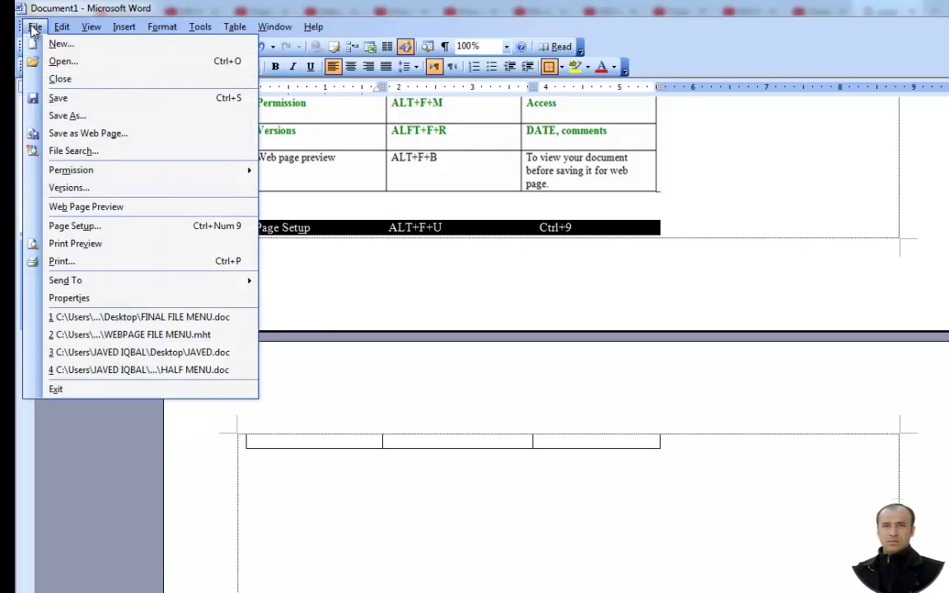
pyautogui.click(113, 228)
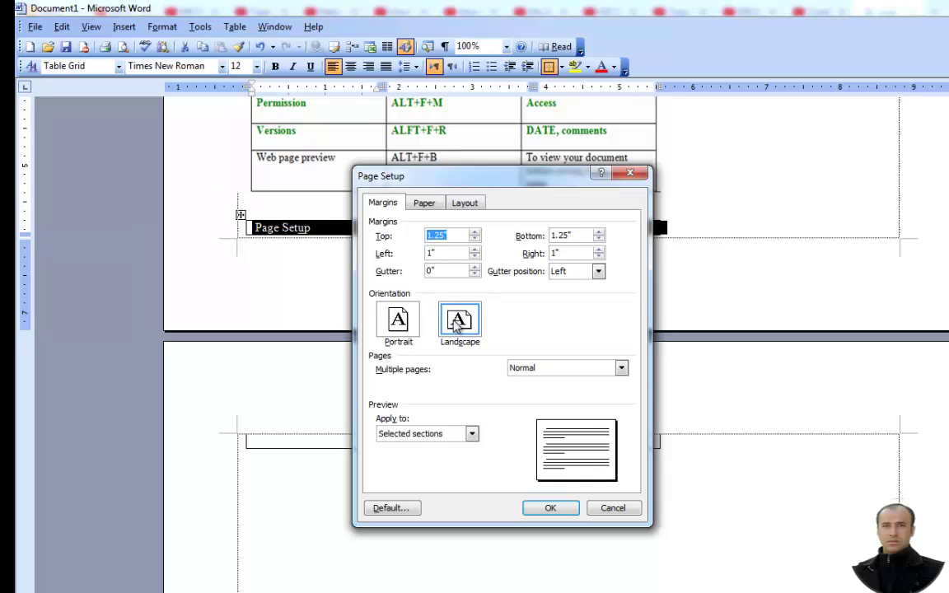
pyautogui.click(437, 437)
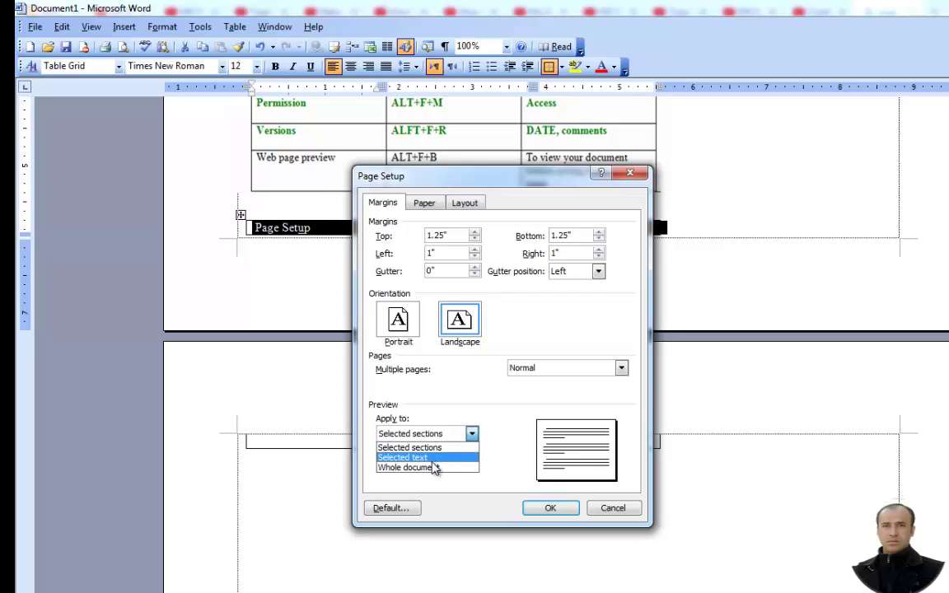
pyautogui.click(427, 459)
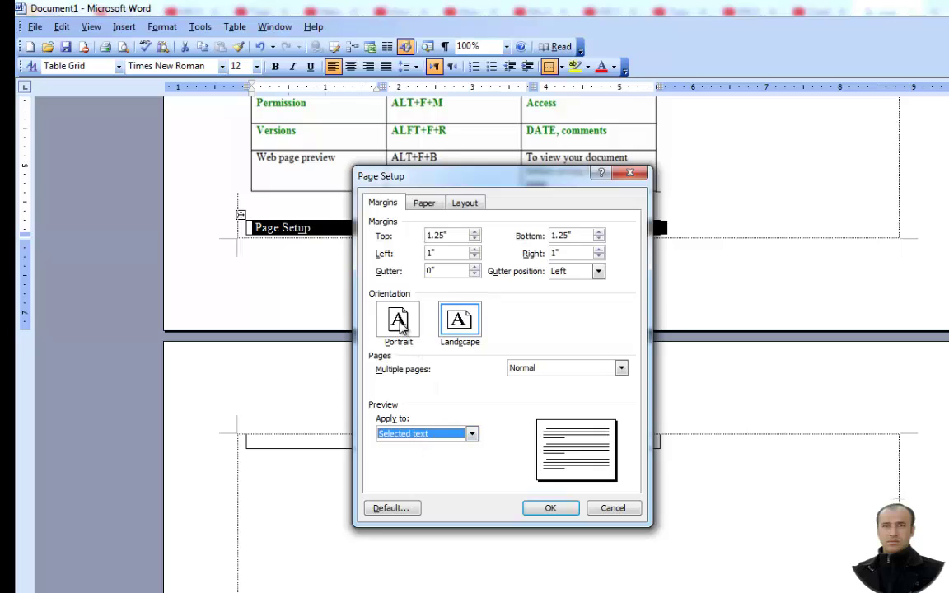
pyautogui.click(402, 325)
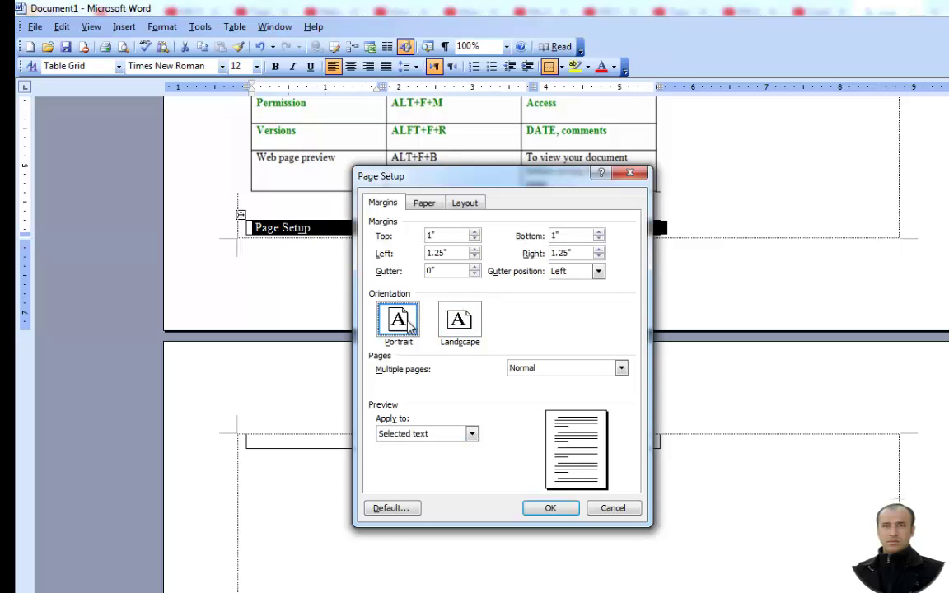
pyautogui.click(547, 509)
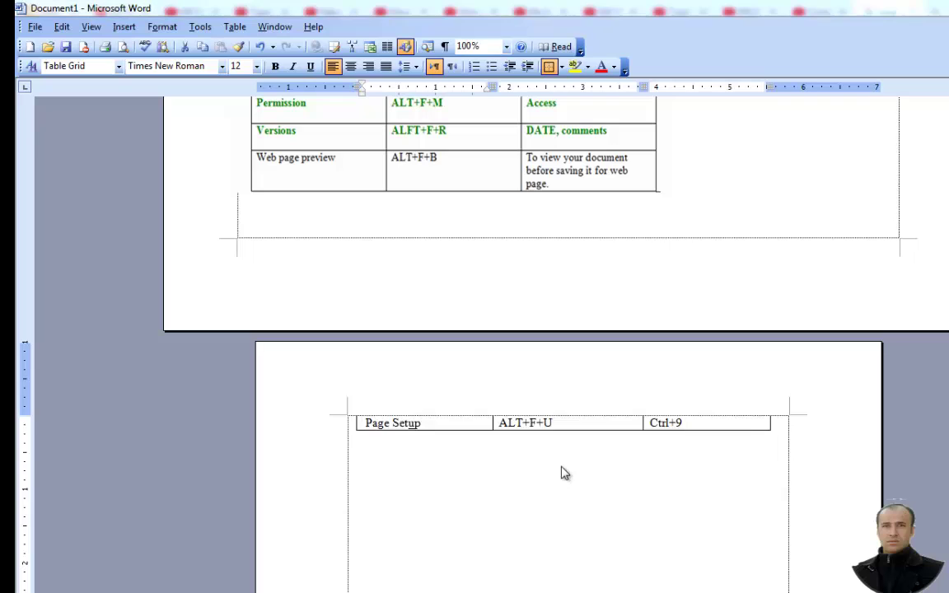
# Compare the landscape page holding the command table with the portrait page holding the Page Setup row
pyautogui.click(750, 174)
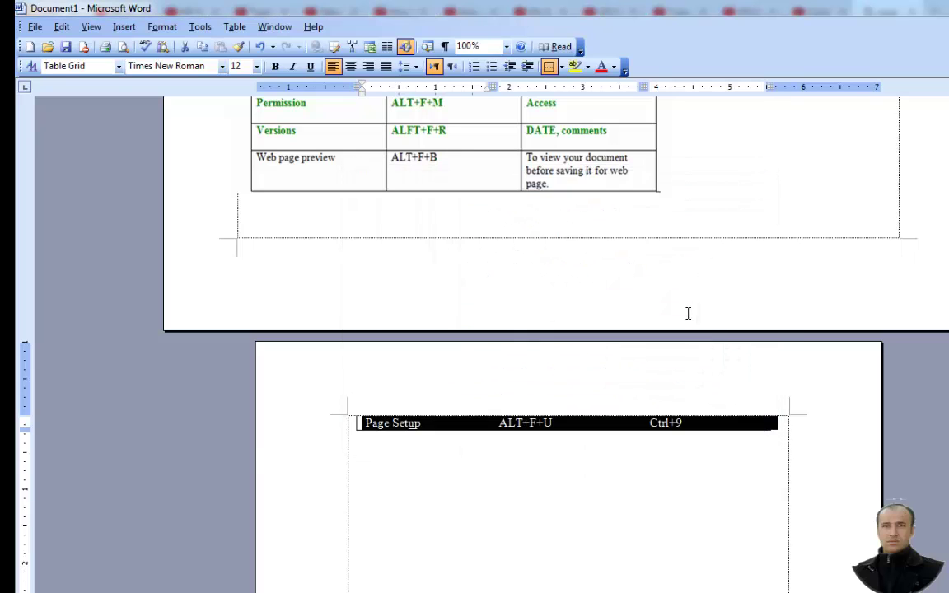
pyautogui.scroll(3, 684, 321)
pyautogui.click(683, 319)
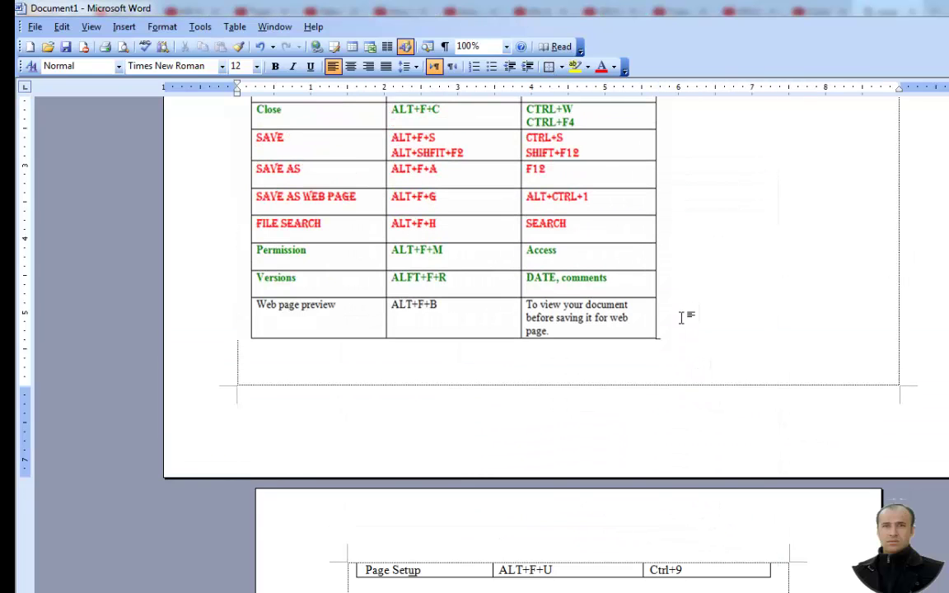
pyautogui.scroll(6, 682, 319)
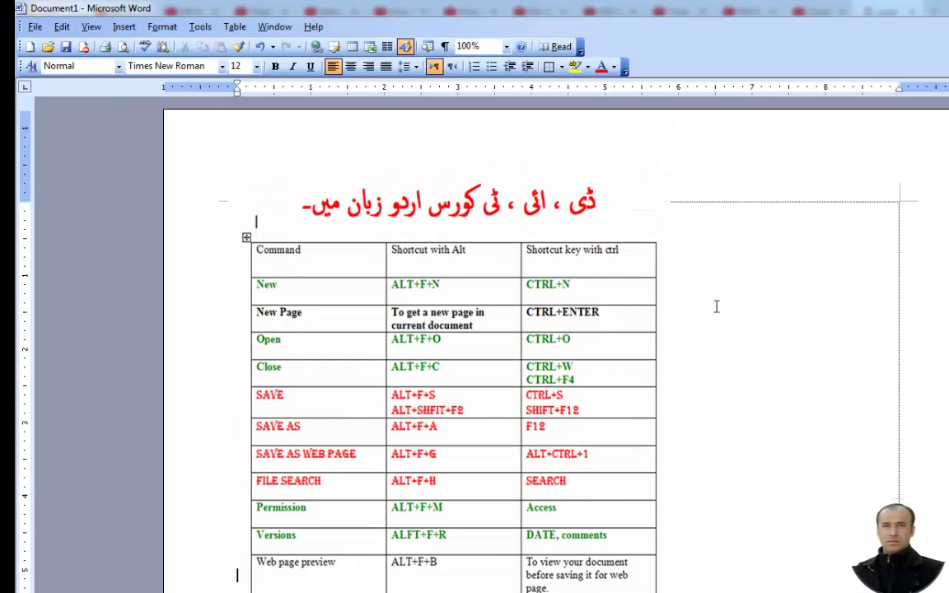
pyautogui.scroll(-12, 716, 309)
pyautogui.click(565, 371)
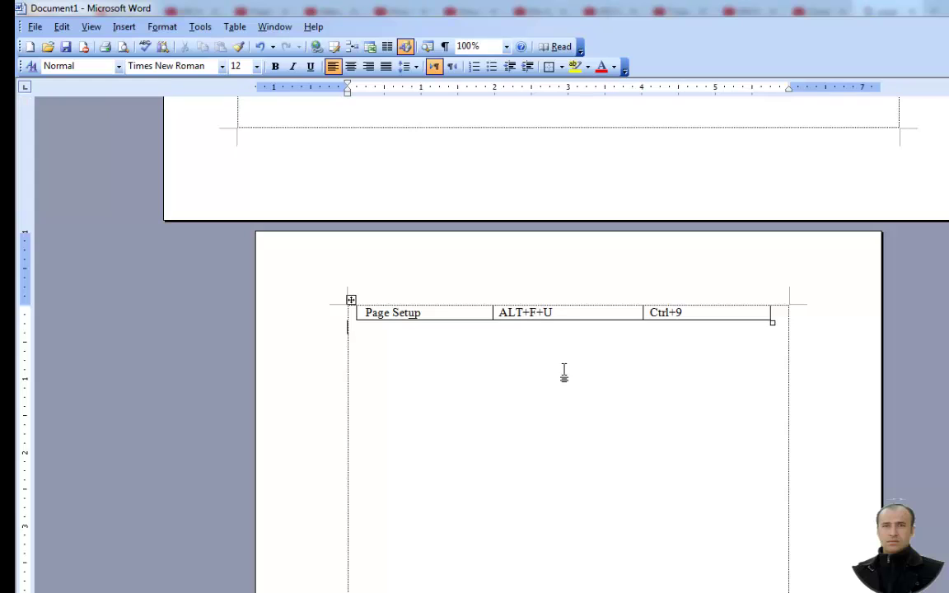